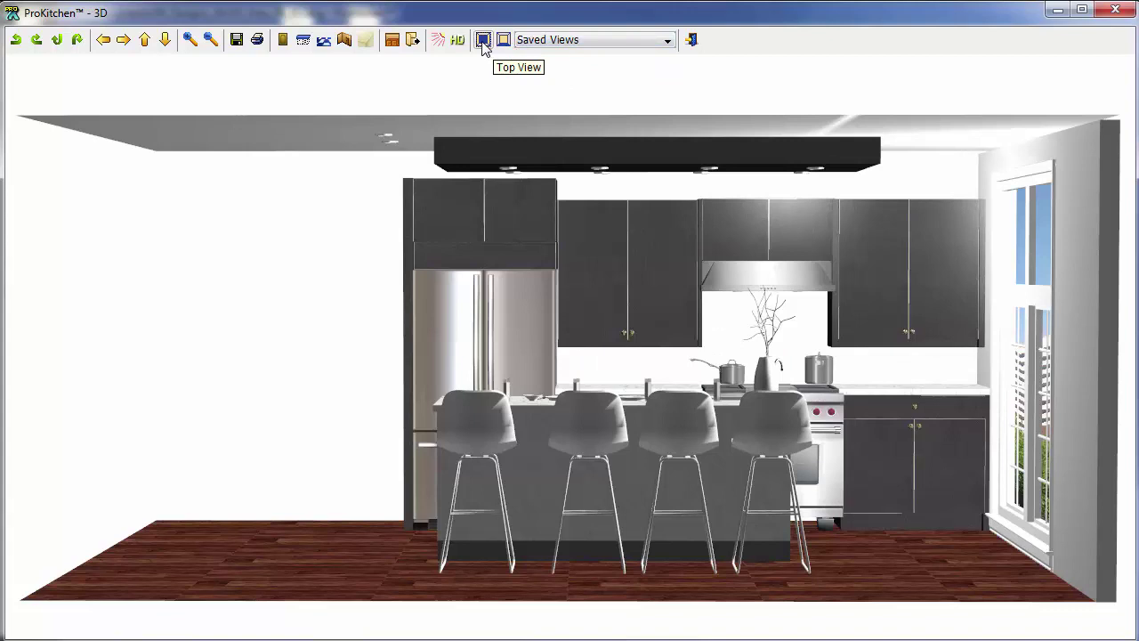
Switch to Top View, zoom in, and tilt into a high perspective over the island and cabinets
{"action": "left_click", "coordinate": [483, 42]}
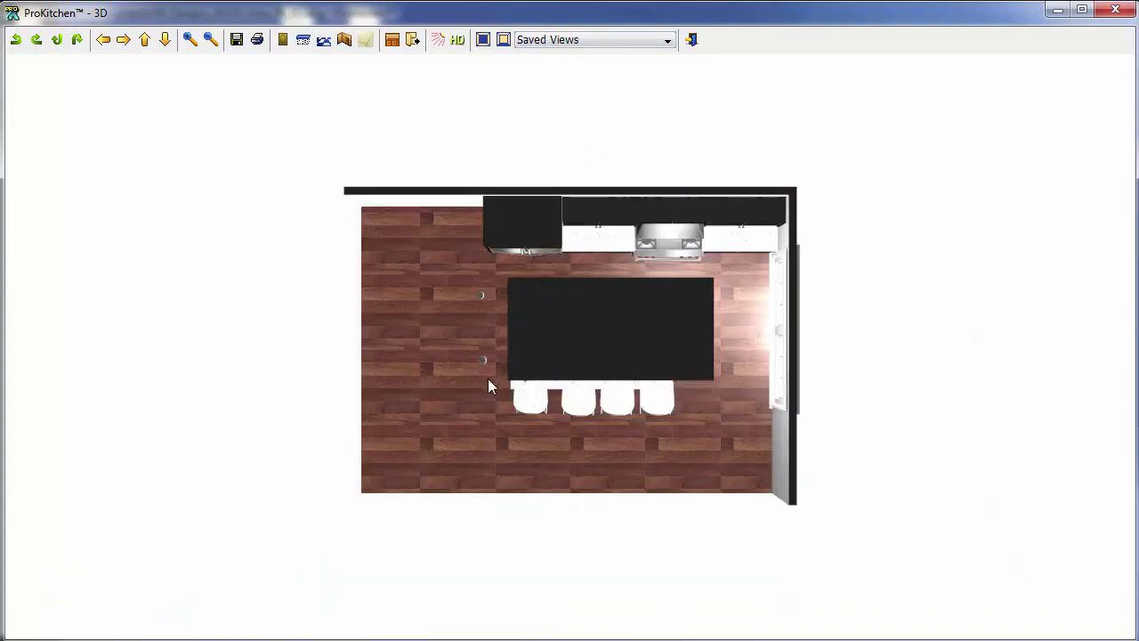
{"action": "scroll", "coordinate": [488, 380], "scroll_direction": "up", "scroll_amount": 4}
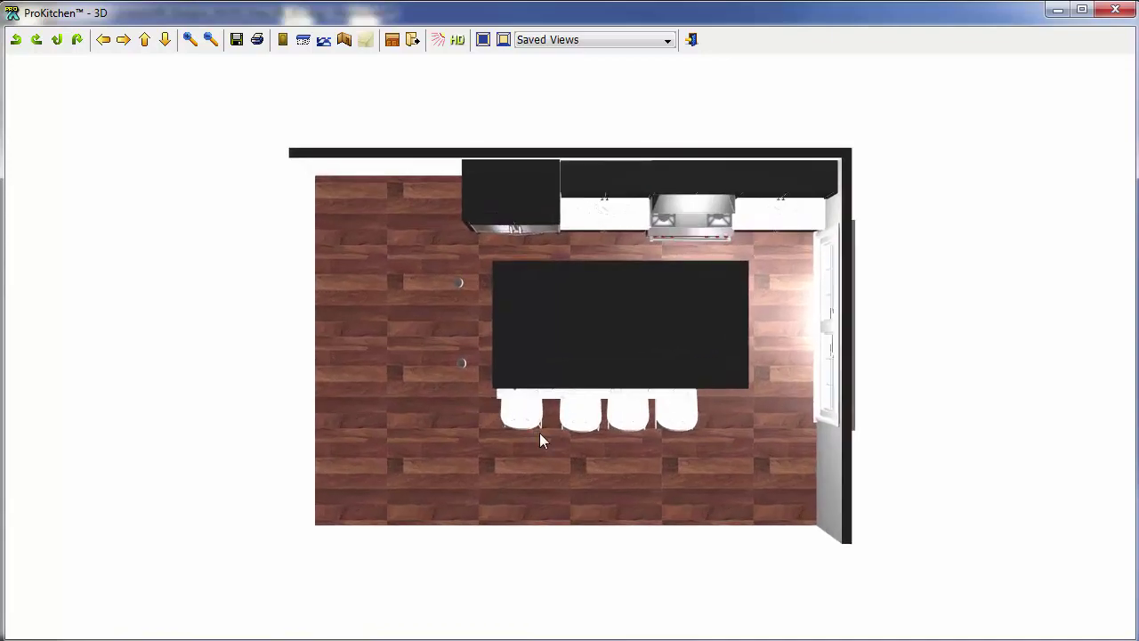
{"action": "left_click_drag", "start_coordinate": [540, 434], "coordinate": [585, 513]}
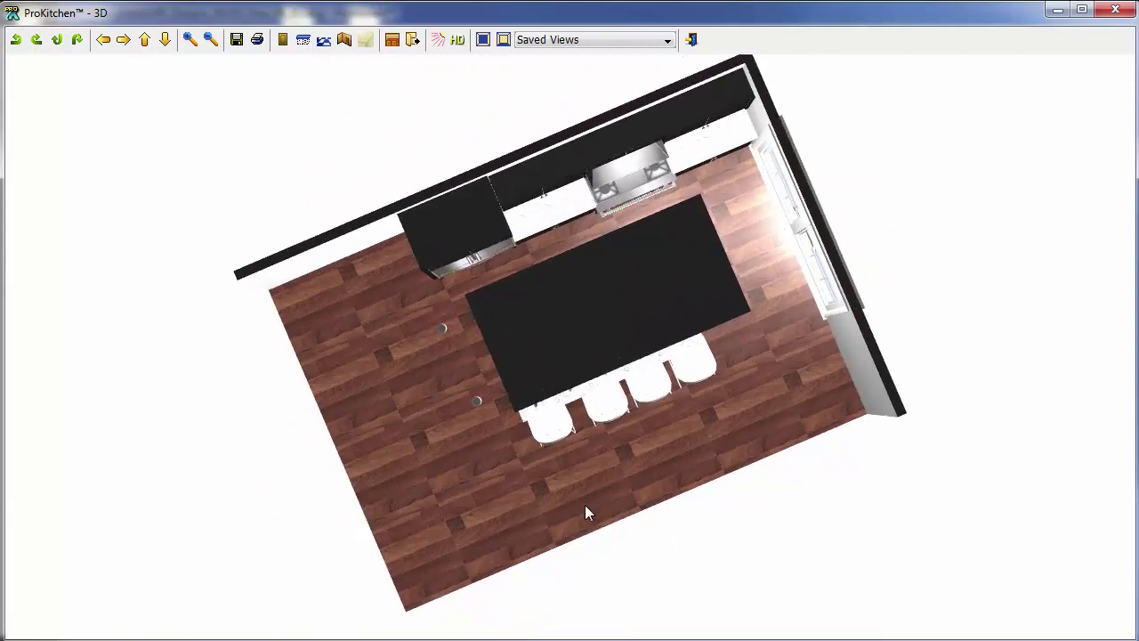
Jump to the L2 elevation view and shift the cabinet wall view slightly
{"action": "left_click", "coordinate": [504, 43]}
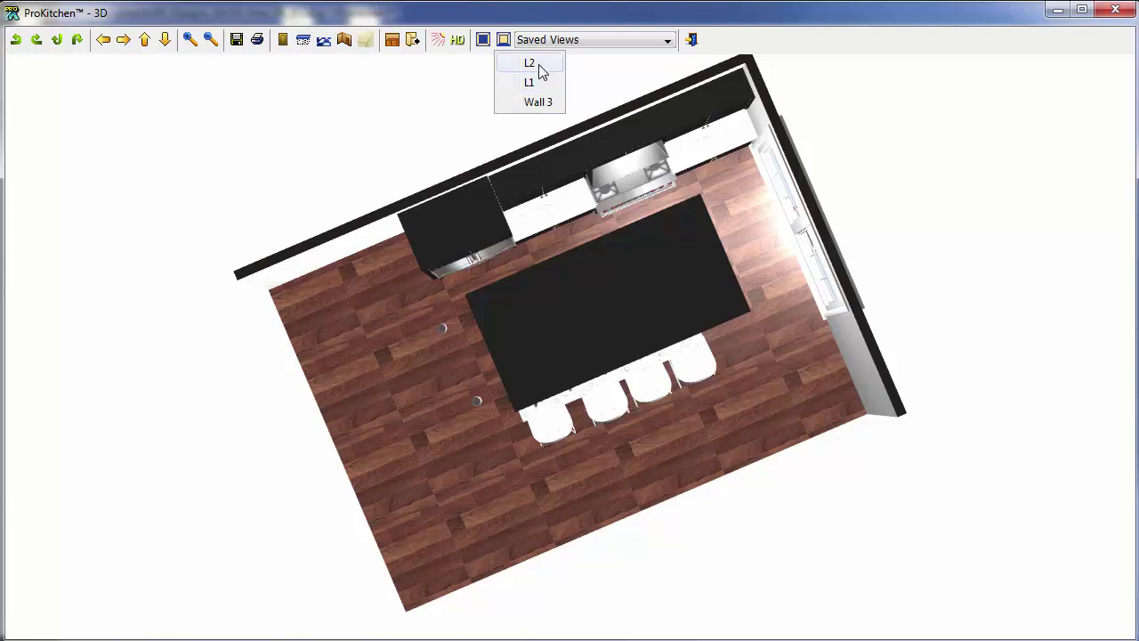
{"action": "left_click", "coordinate": [531, 63]}
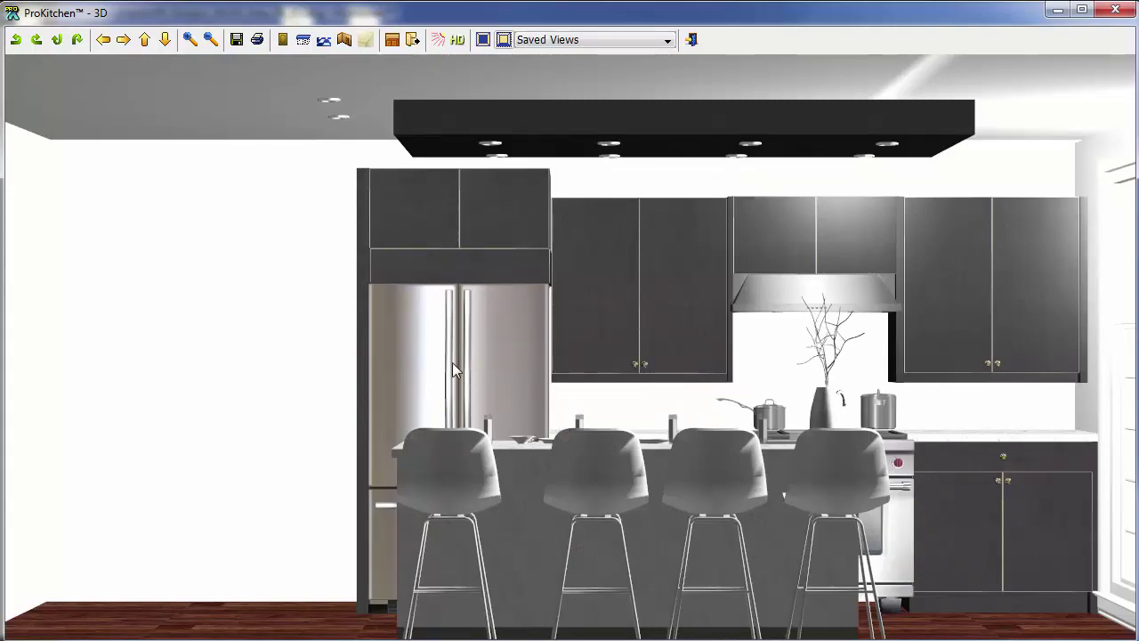
{"action": "left_click_drag", "start_coordinate": [343, 341], "coordinate": [303, 338]}
Switch to the L1 view of the window wall and adjust zoom to frame the room end
{"action": "left_click", "coordinate": [504, 46]}
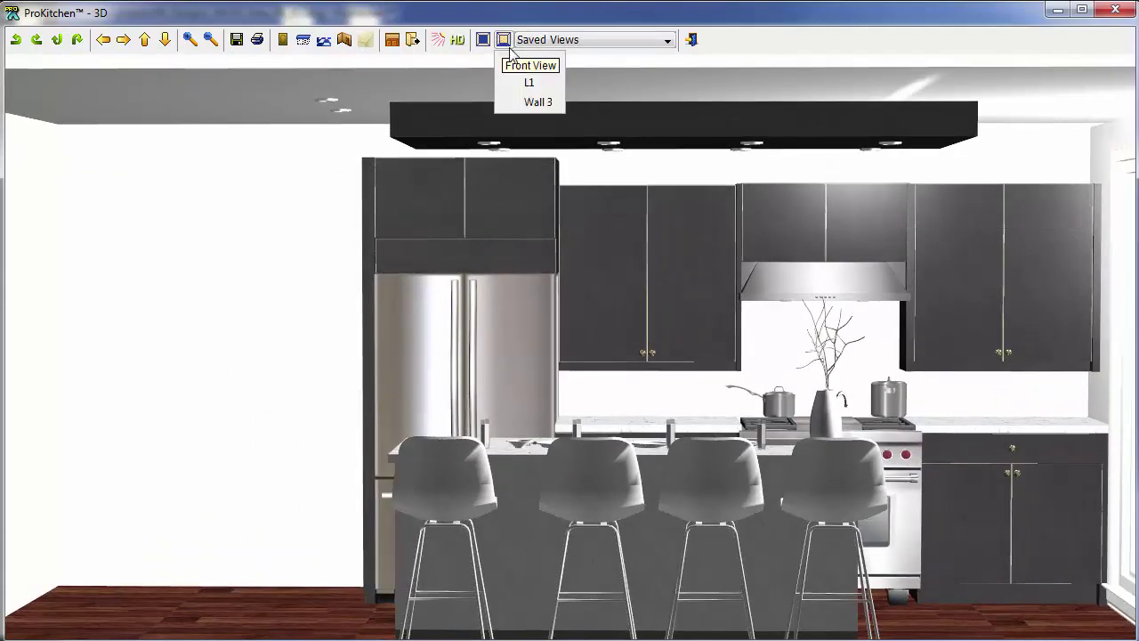
{"action": "left_click", "coordinate": [532, 84]}
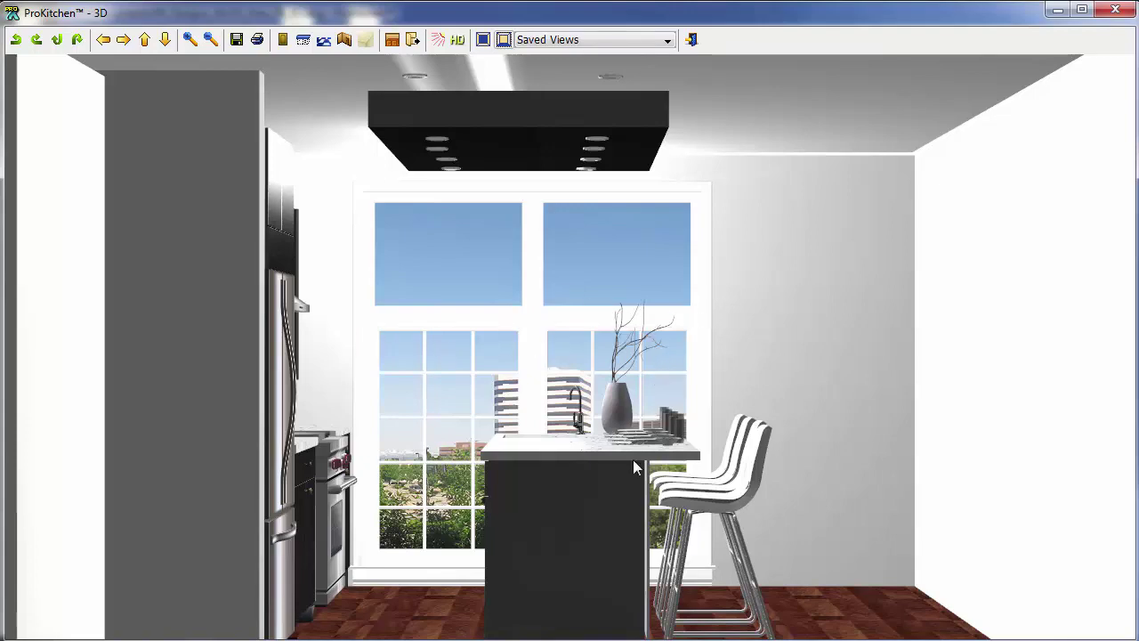
{"action": "scroll", "coordinate": [637, 470], "scroll_direction": "down", "scroll_amount": 4}
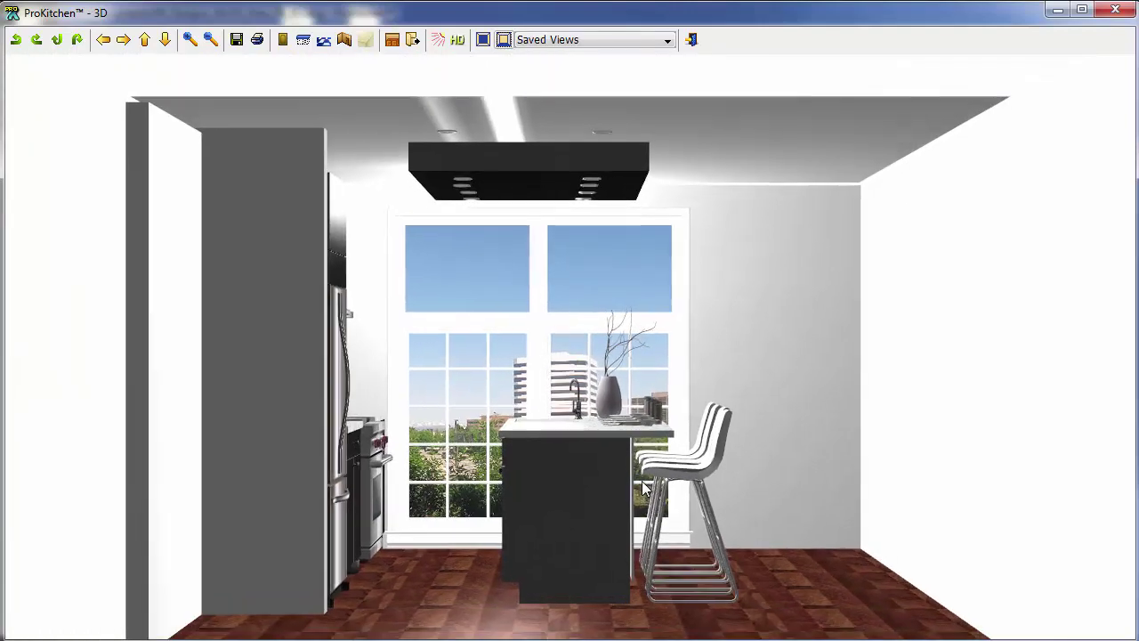
{"action": "scroll", "coordinate": [737, 500], "scroll_direction": "up", "scroll_amount": 3}
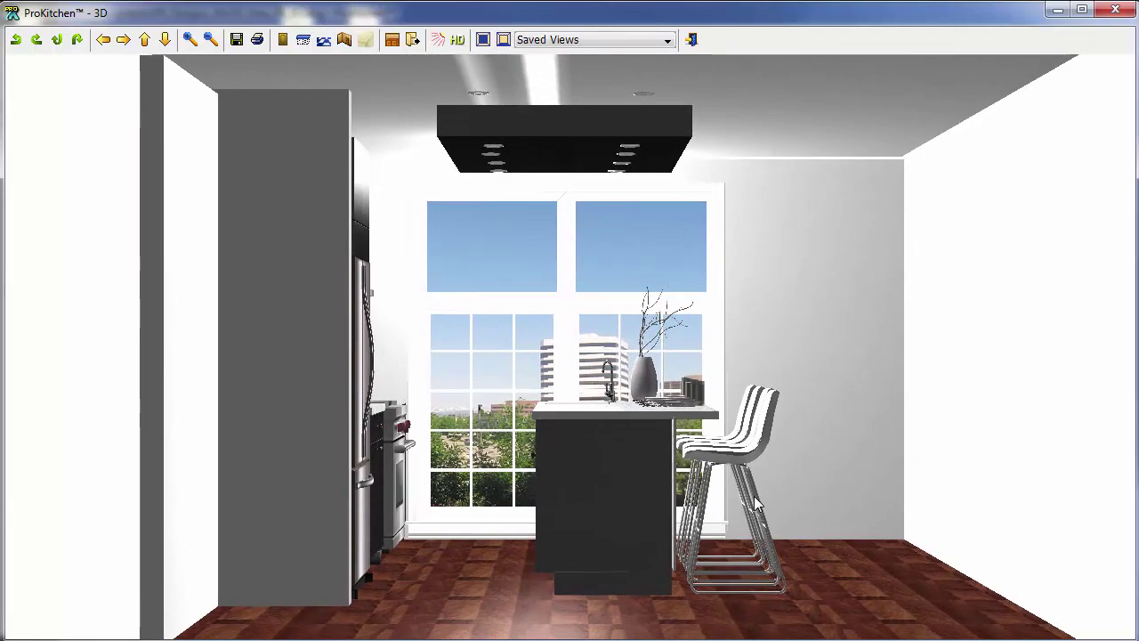
Save the current window-and-island view as saved view '1'
{"action": "left_click", "coordinate": [562, 44]}
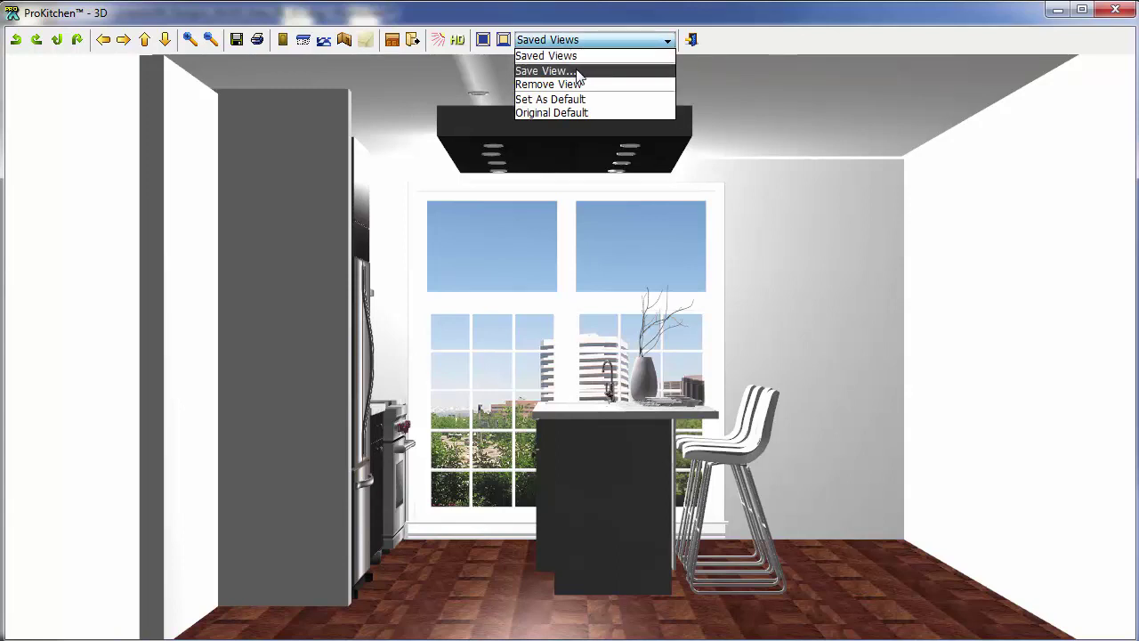
{"action": "left_click", "coordinate": [577, 71]}
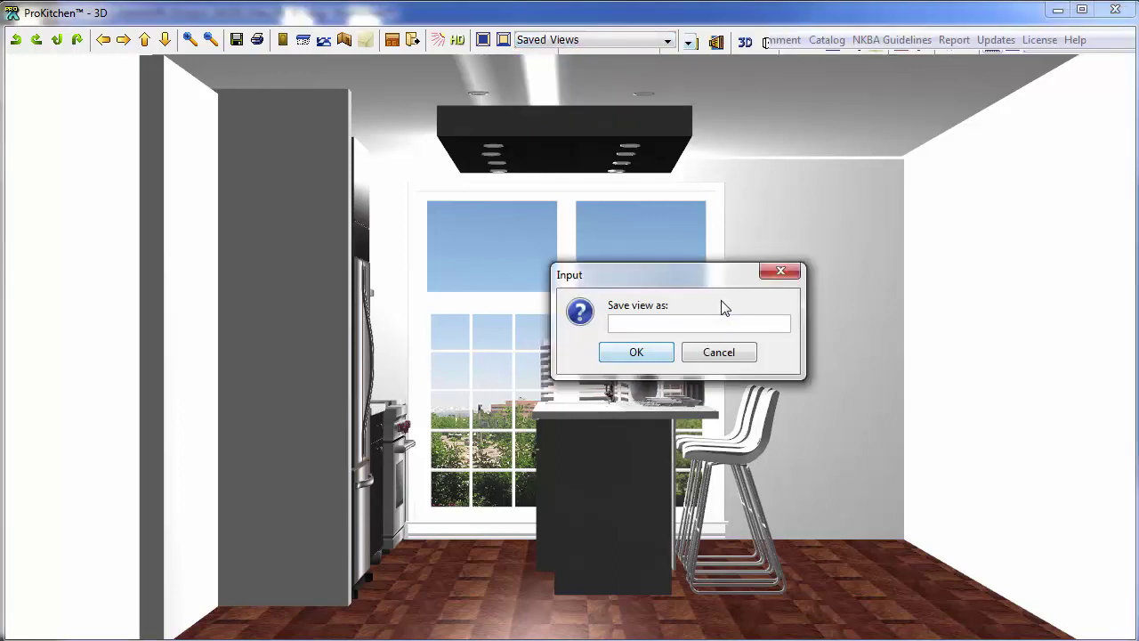
{"action": "type", "text": "1"}
{"action": "key", "text": "Return"}
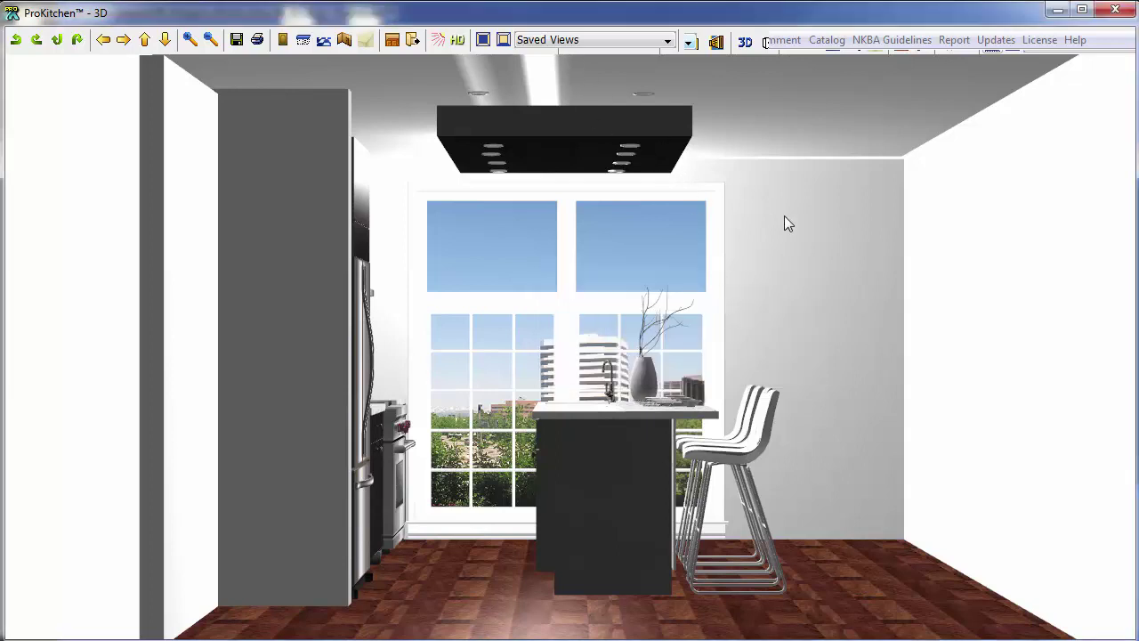
Switch to the cabinet wall front view and pan it to the left
{"action": "left_click", "coordinate": [530, 39]}
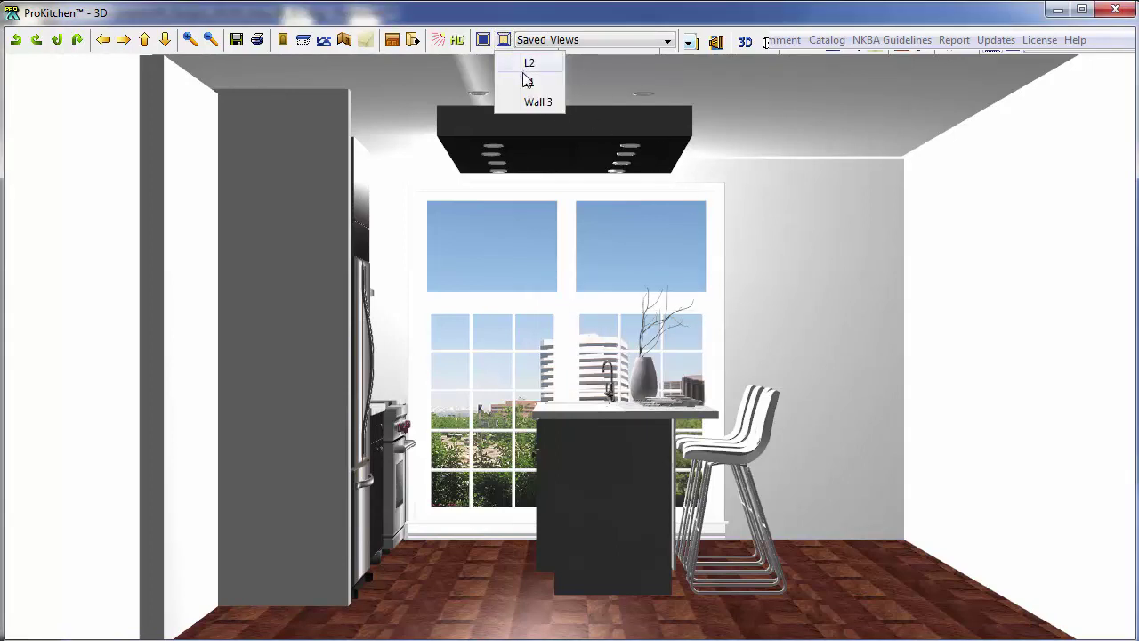
{"action": "left_click", "coordinate": [527, 82]}
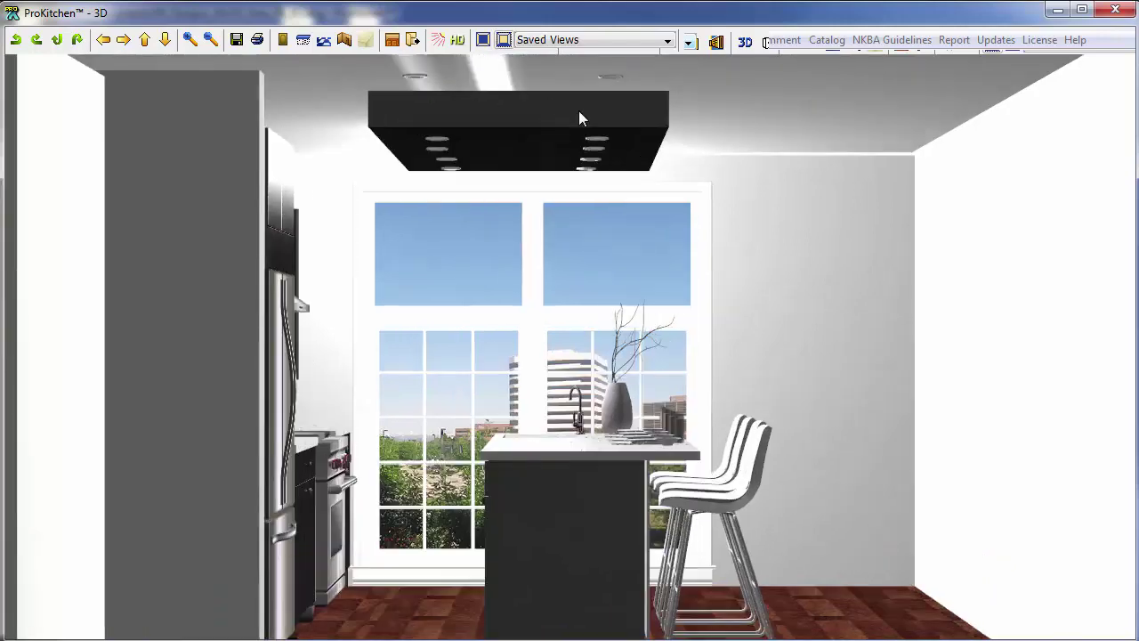
{"action": "left_click", "coordinate": [527, 39]}
{"action": "left_click", "coordinate": [534, 102]}
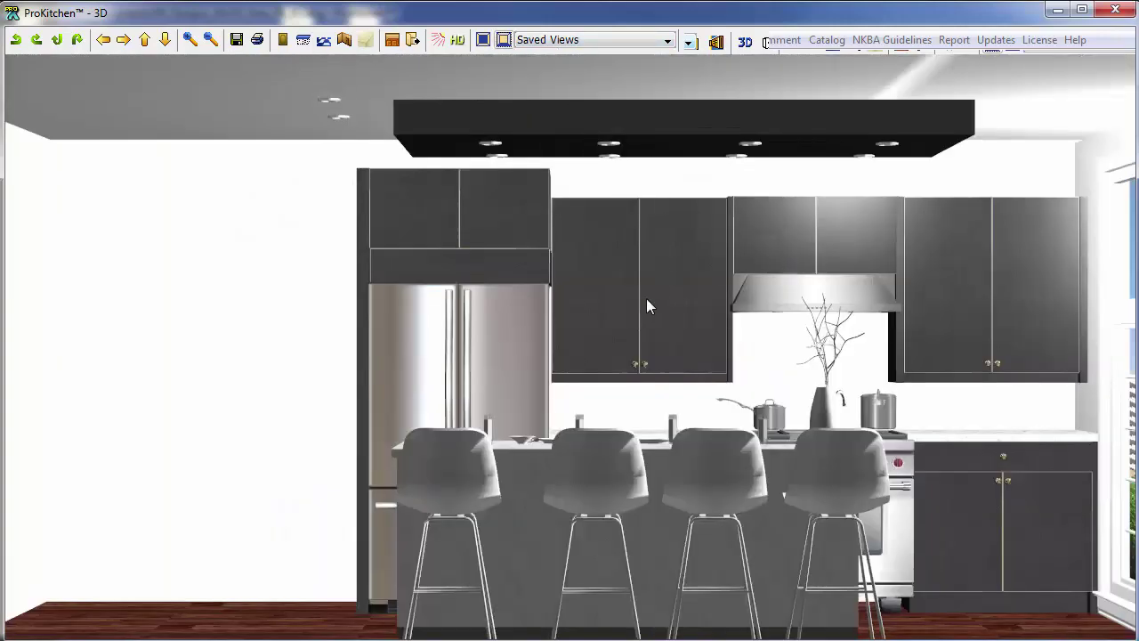
{"action": "scroll", "coordinate": [753, 338], "scroll_direction": "down", "scroll_amount": 2}
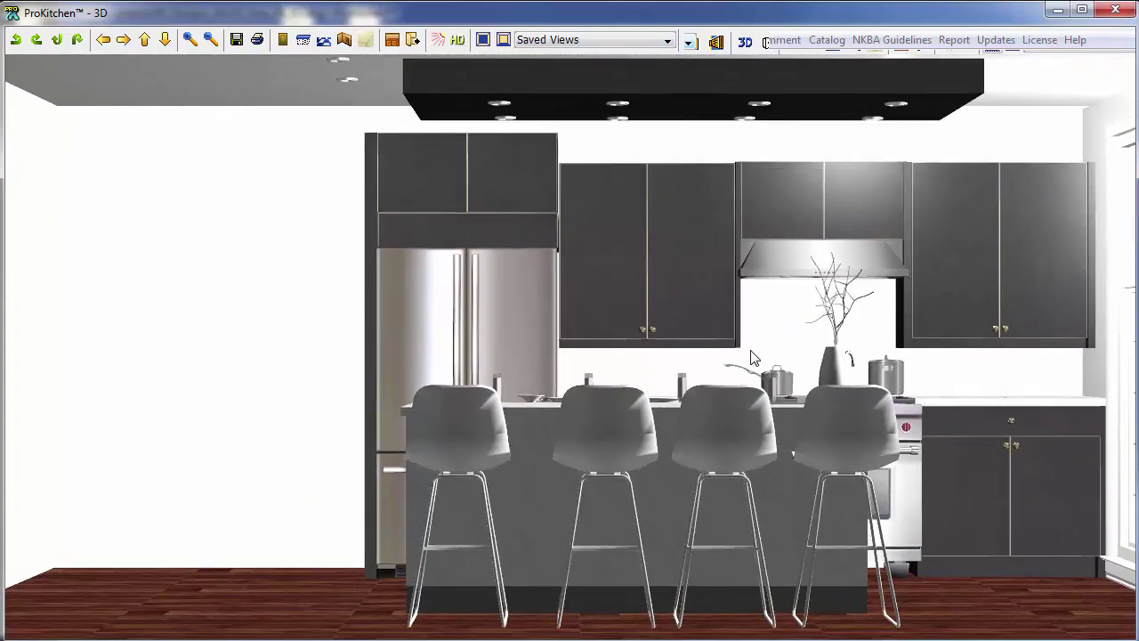
{"action": "scroll", "coordinate": [756, 433], "scroll_direction": "up", "scroll_amount": 2}
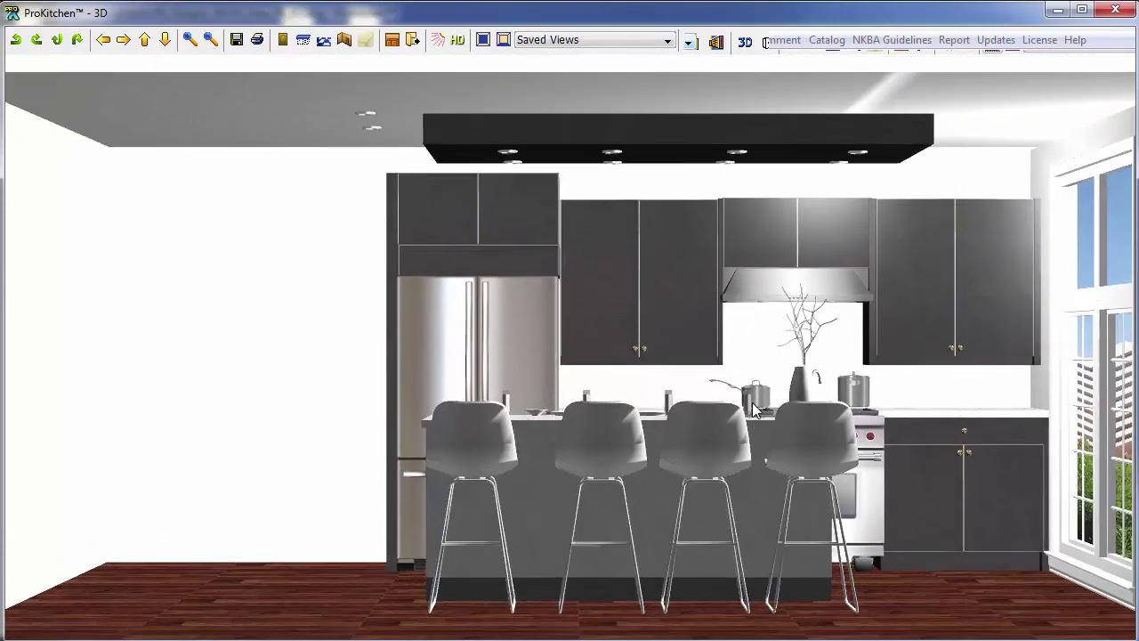
{"action": "left_click_drag", "start_coordinate": [752, 403], "coordinate": [672, 360]}
Save the cabinet wall view as saved view '2'
{"action": "left_click", "coordinate": [555, 41]}
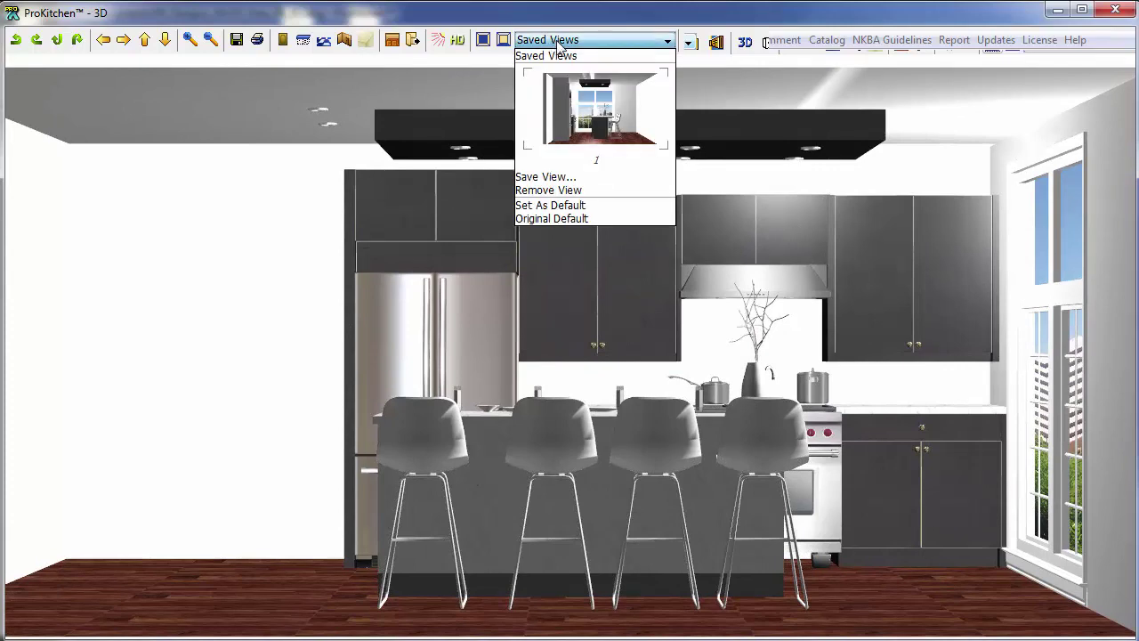
{"action": "left_click", "coordinate": [552, 177]}
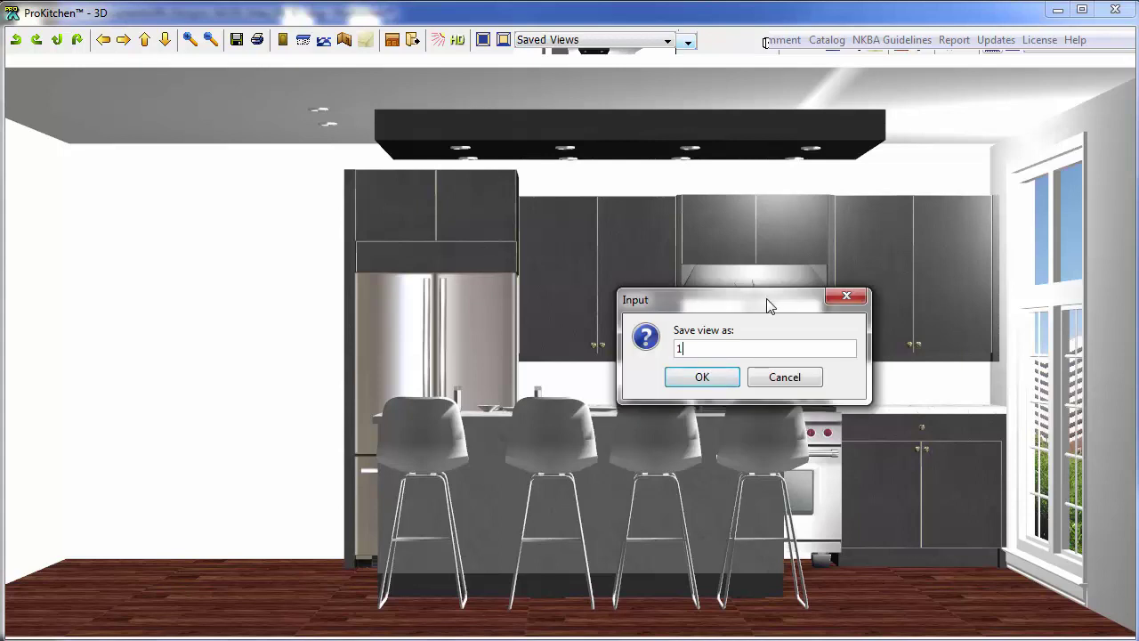
{"action": "key", "text": "BackSpace"}
{"action": "type", "text": "2"}
{"action": "left_click", "coordinate": [691, 386]}
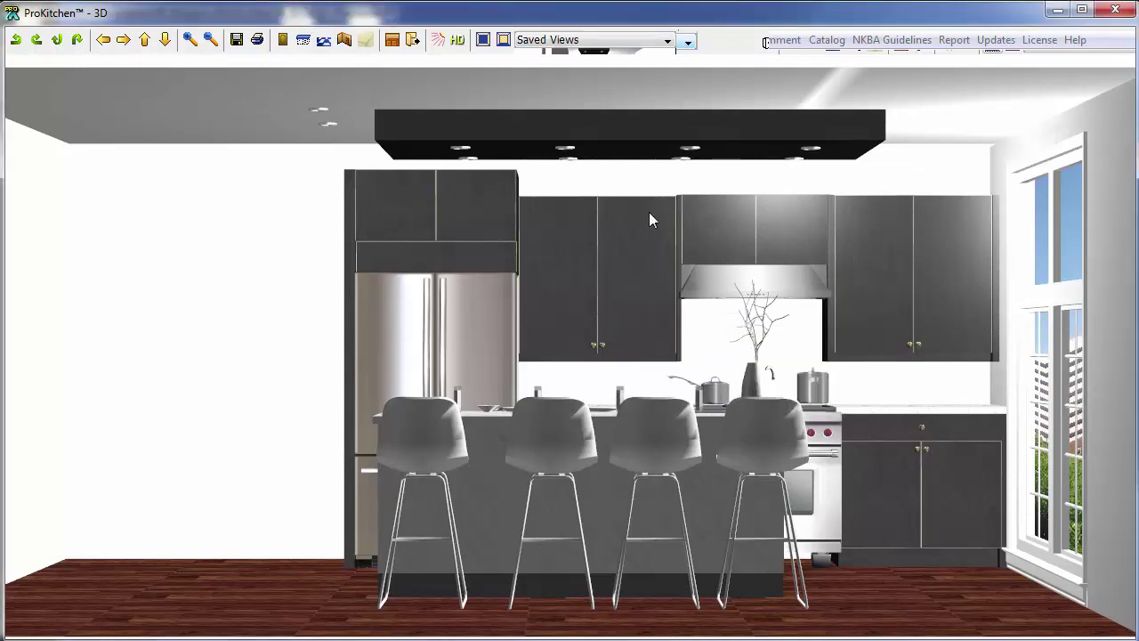
Recall saved view 1 of the window wall and island
{"action": "left_click", "coordinate": [592, 41]}
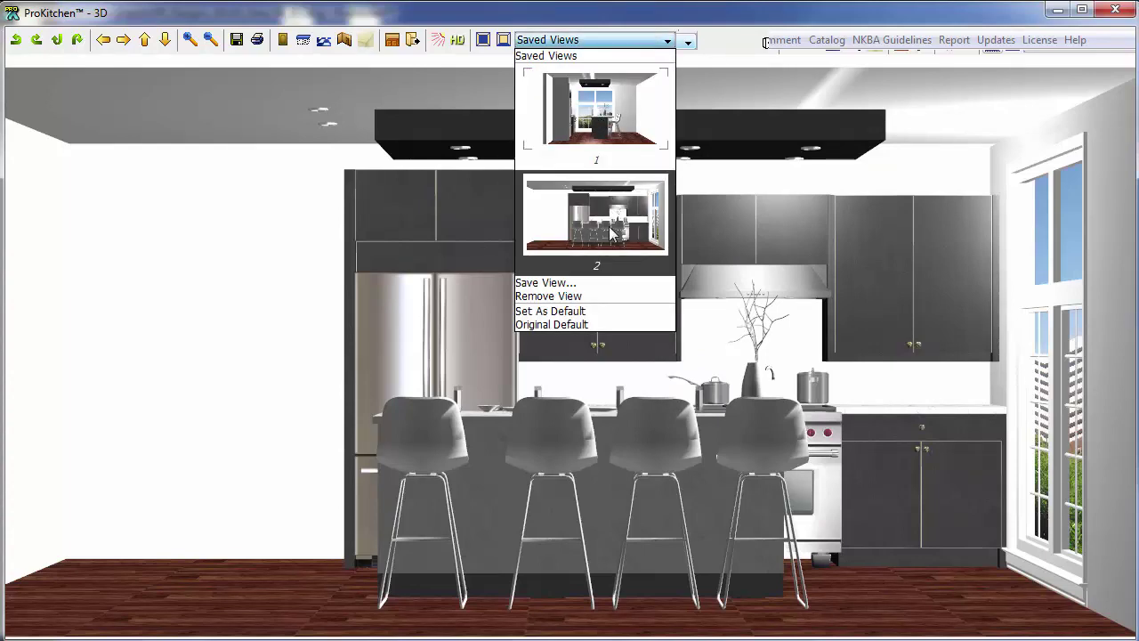
{"action": "left_click", "coordinate": [587, 138]}
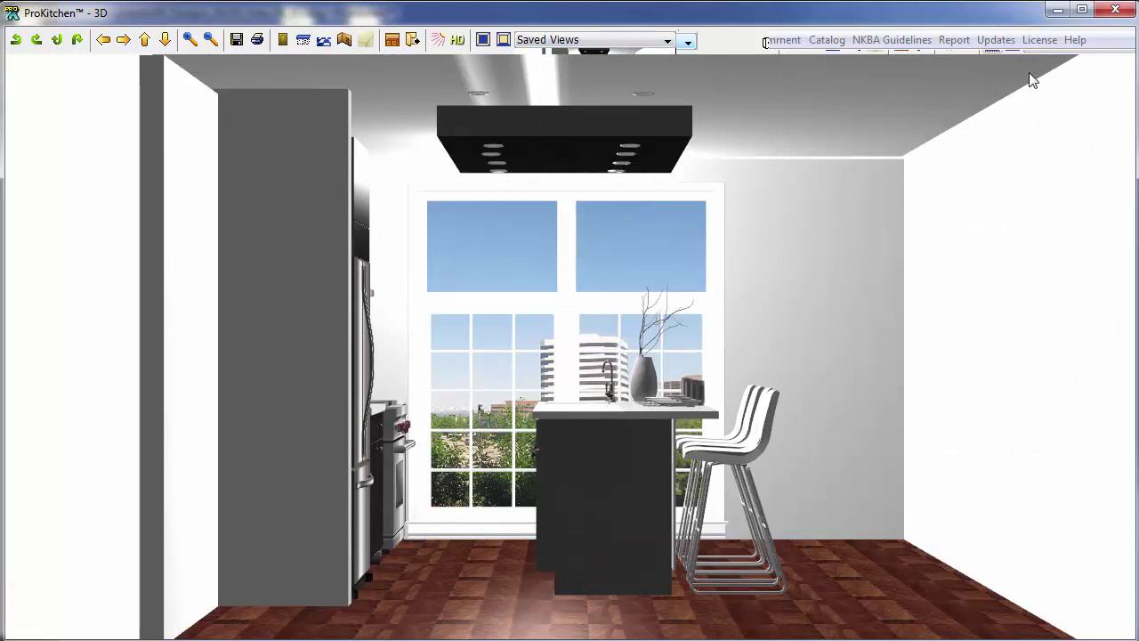
Move the HighTower_Eyes_Stool_Bar stool below the island on the plan and reopen 3D
{"action": "left_click", "coordinate": [1112, 10]}
{"action": "right_click", "coordinate": [774, 405]}
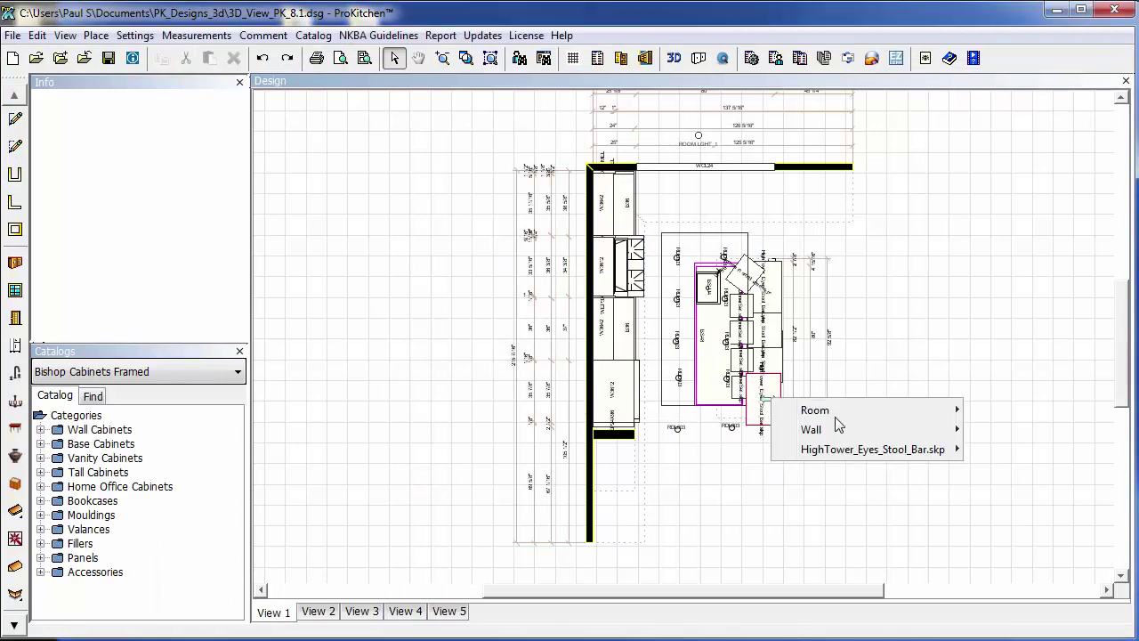
{"action": "mouse_move", "coordinate": [922, 452]}
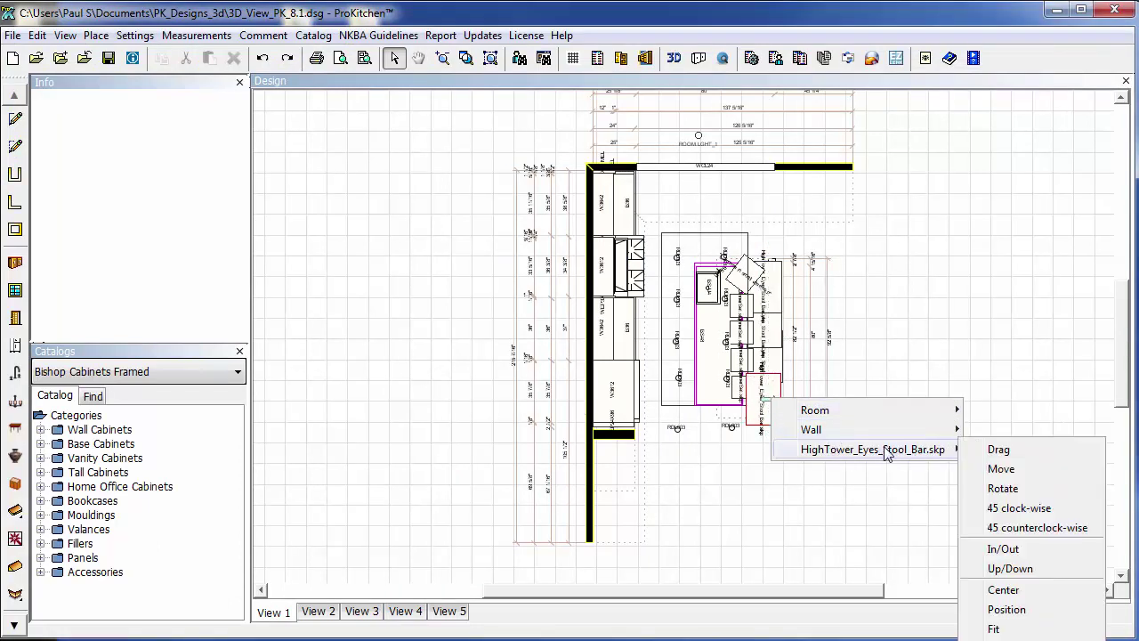
{"action": "left_click", "coordinate": [1001, 469]}
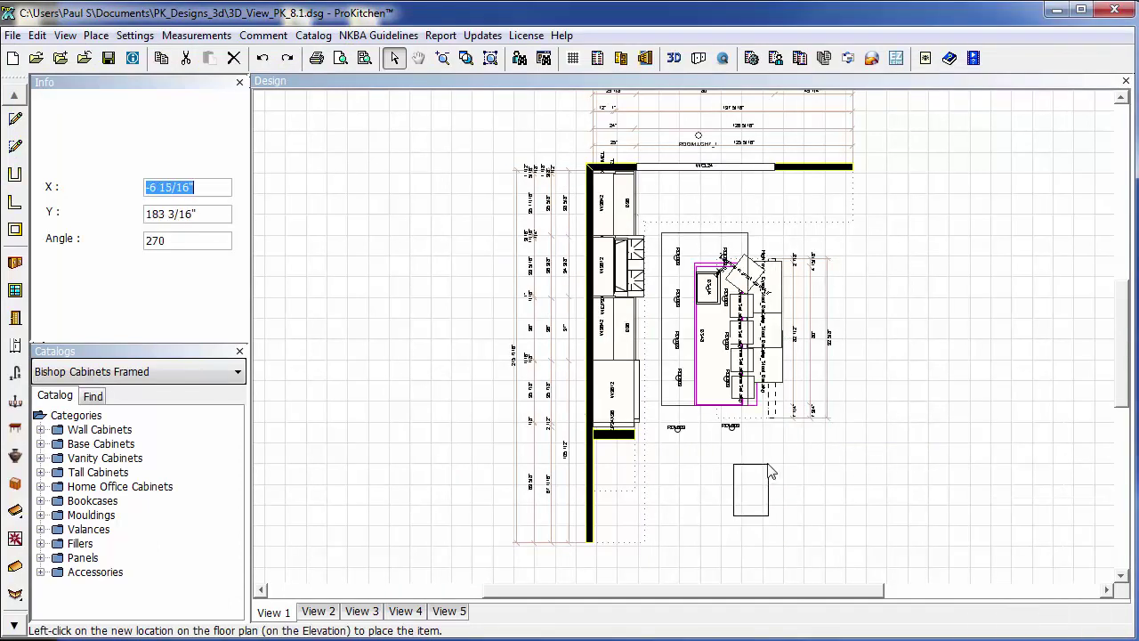
{"action": "left_click", "coordinate": [771, 464]}
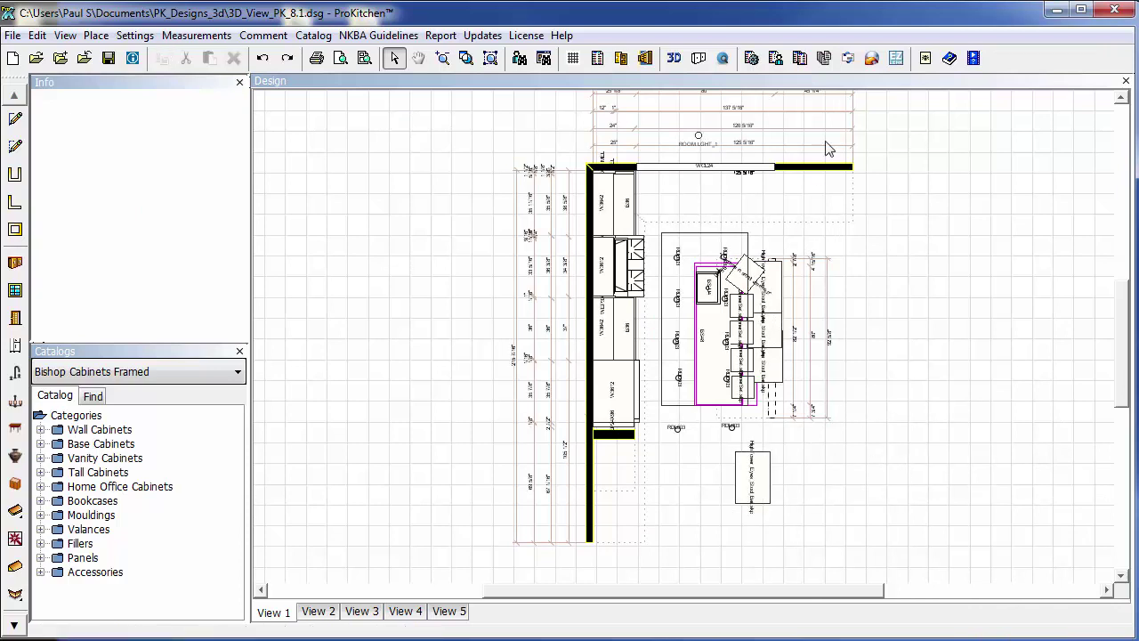
{"action": "left_click", "coordinate": [674, 58]}
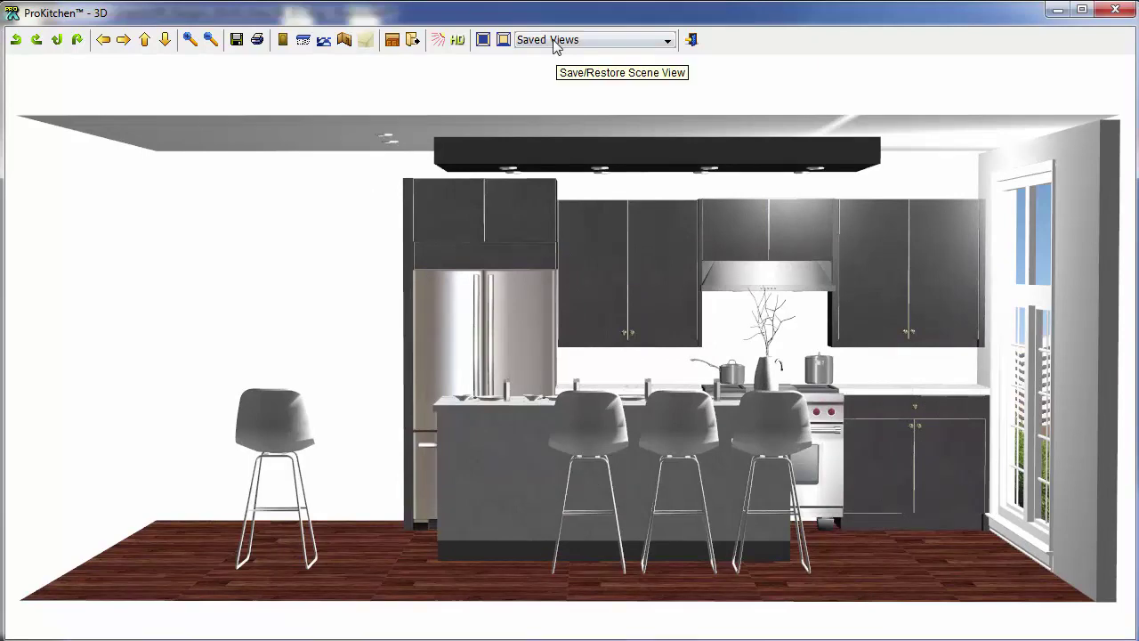
Check the moved stool in saved view 2, then return to view 1 and swing to a corner
{"action": "left_click", "coordinate": [556, 41]}
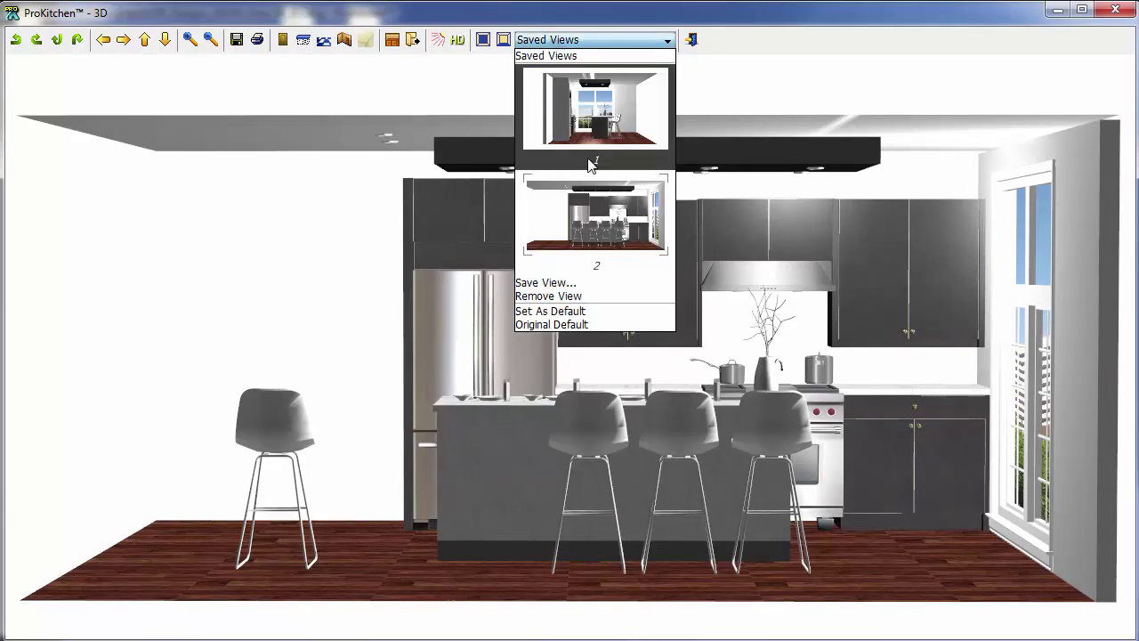
{"action": "left_click", "coordinate": [595, 218]}
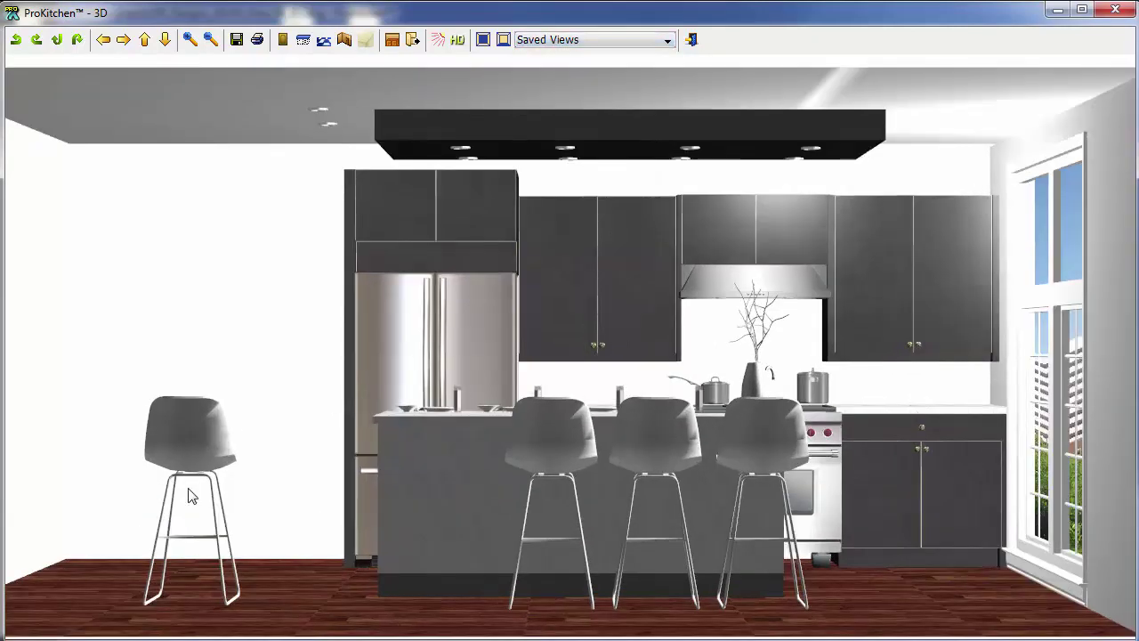
{"action": "left_click", "coordinate": [583, 41]}
{"action": "left_click", "coordinate": [601, 114]}
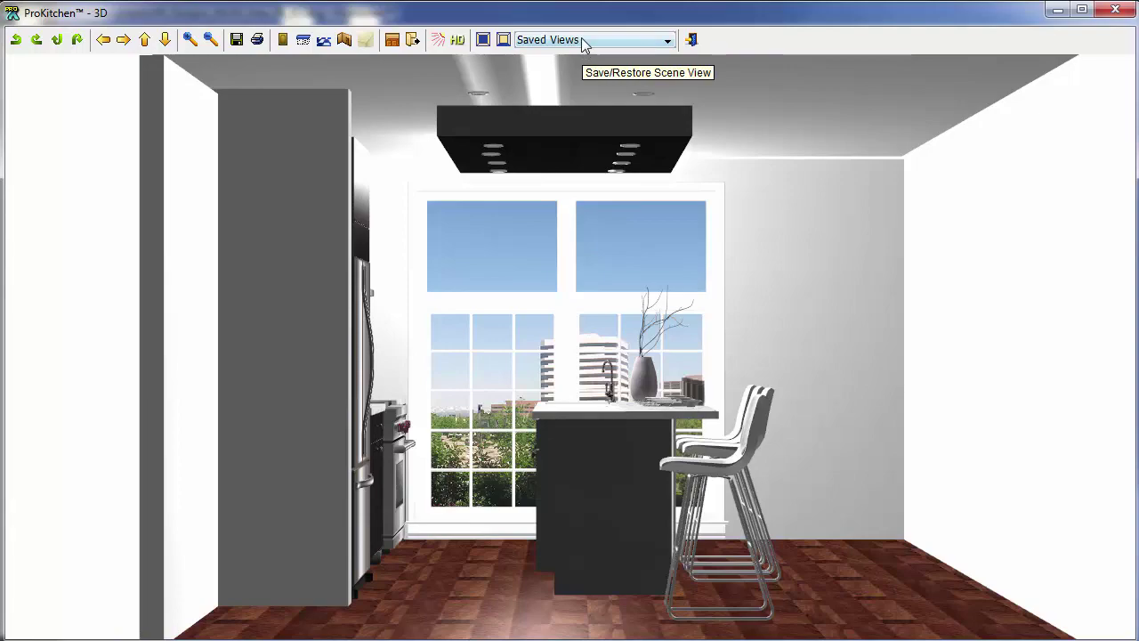
{"action": "left_click_drag", "start_coordinate": [917, 360], "coordinate": [774, 354]}
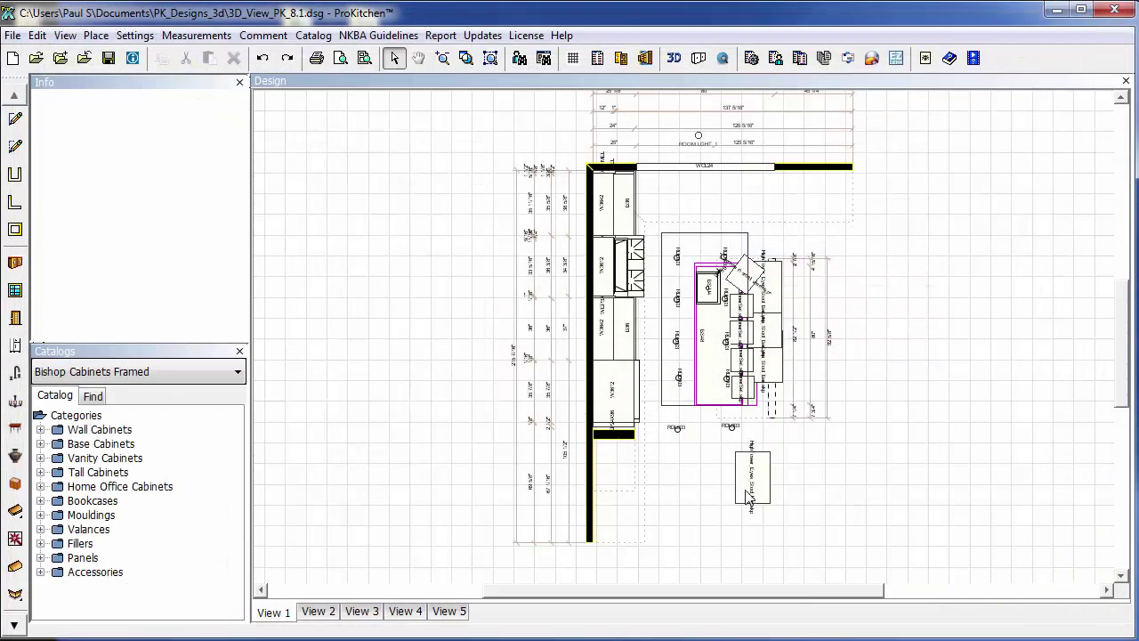
Undo the last bar stool change and reopen the kitchen in a 3D view
{"action": "right_click", "coordinate": [755, 490]}
{"action": "key", "text": "Escape"}
{"action": "key", "text": "Escape"}
{"action": "left_click", "coordinate": [263, 59]}
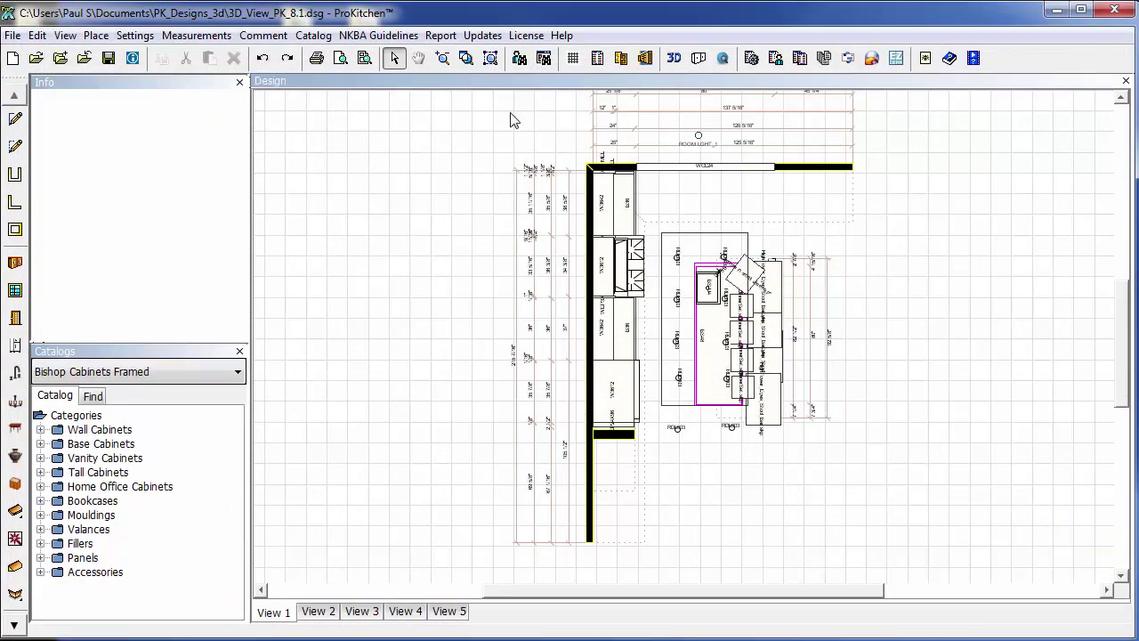
{"action": "left_click", "coordinate": [675, 62]}
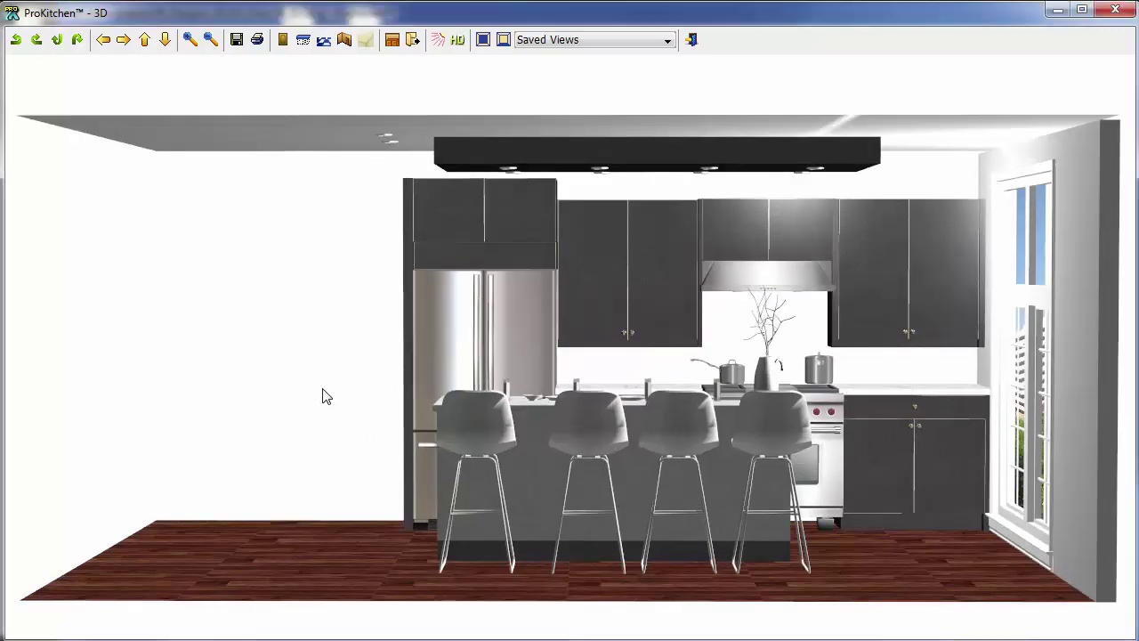
Rotate to an angled view of island, stools and window, re-render, zoom, and Set As Default
{"action": "left_click_drag", "start_coordinate": [325, 396], "coordinate": [552, 394]}
{"action": "left_click_drag", "start_coordinate": [643, 392], "coordinate": [627, 428]}
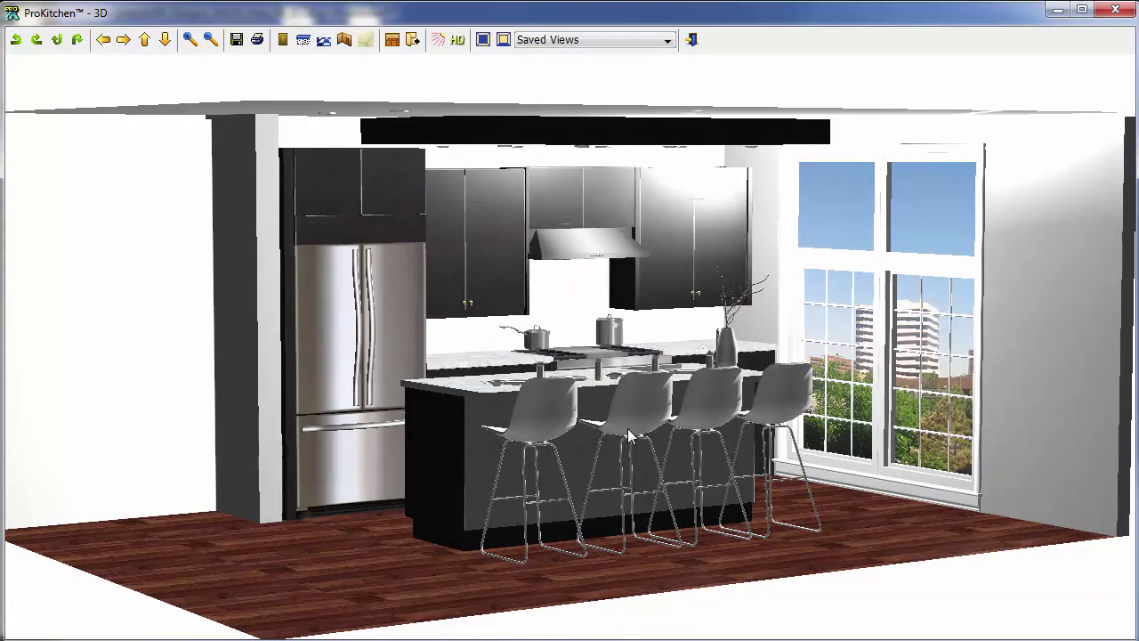
{"action": "left_click", "coordinate": [413, 39]}
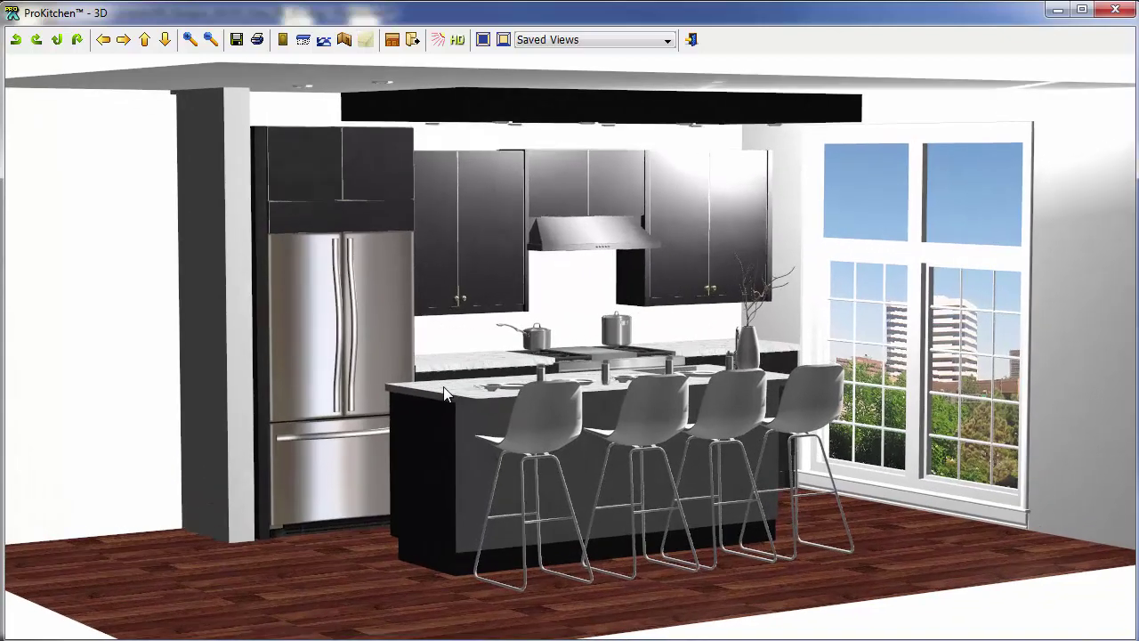
{"action": "scroll", "coordinate": [444, 386], "scroll_direction": "up", "scroll_amount": 1}
{"action": "scroll", "coordinate": [444, 386], "scroll_direction": "up", "scroll_amount": 2}
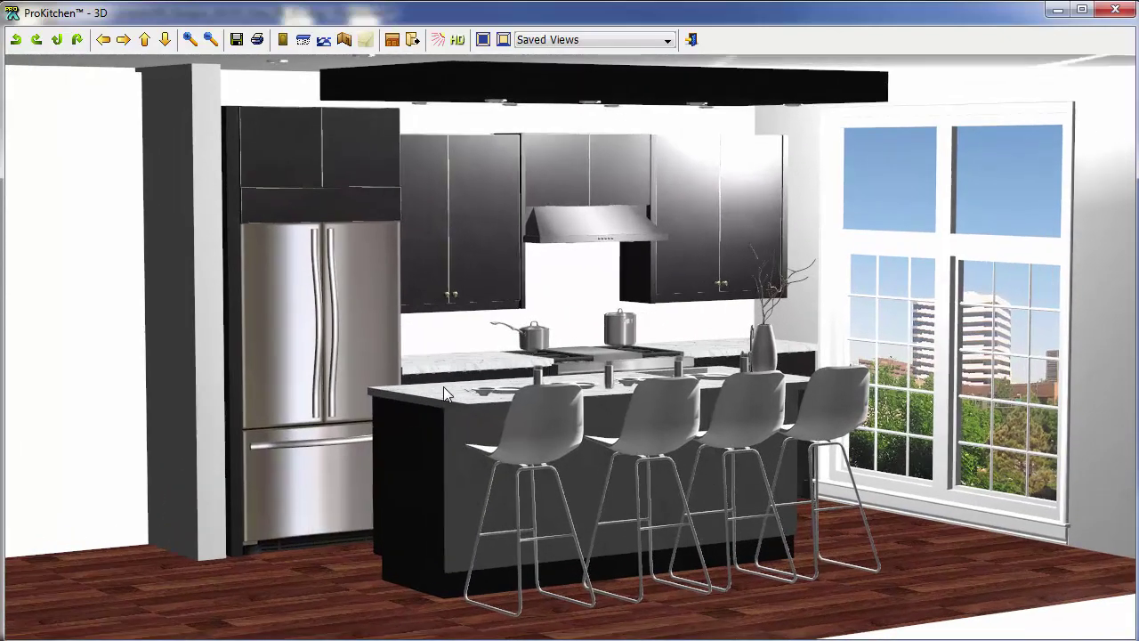
{"action": "scroll", "coordinate": [445, 394], "scroll_direction": "down", "scroll_amount": 1}
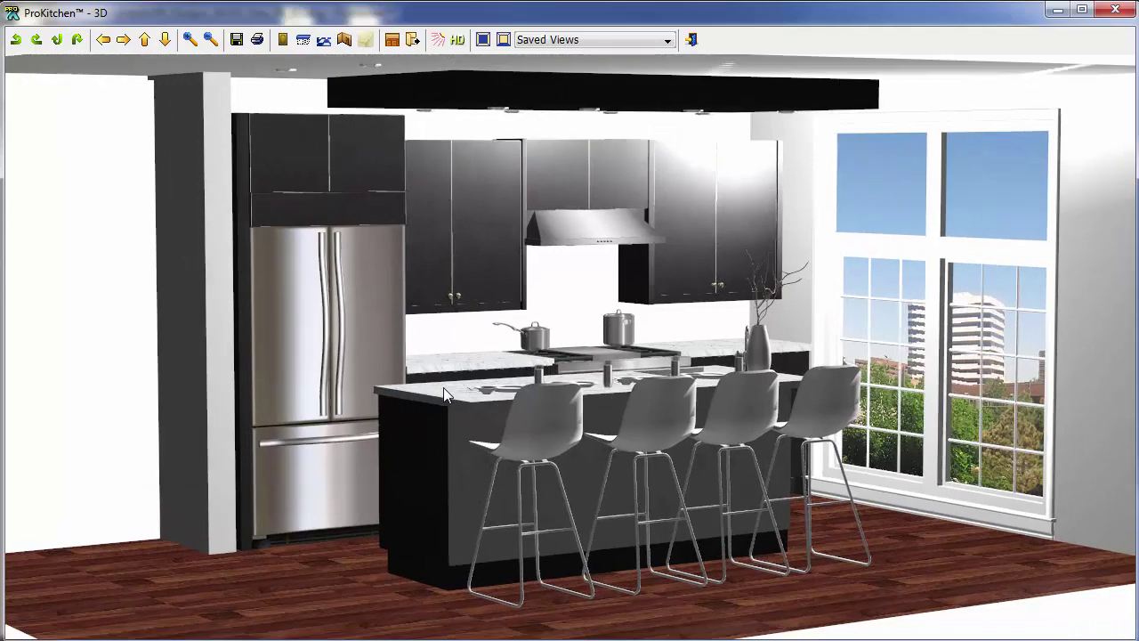
{"action": "left_click", "coordinate": [583, 45]}
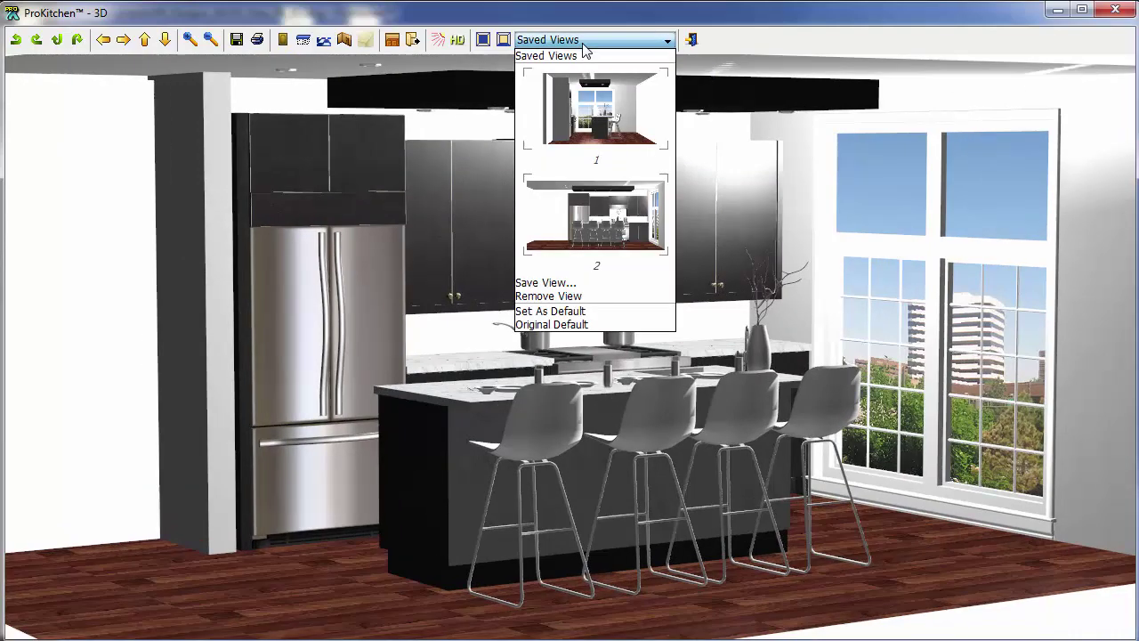
{"action": "left_click", "coordinate": [574, 312]}
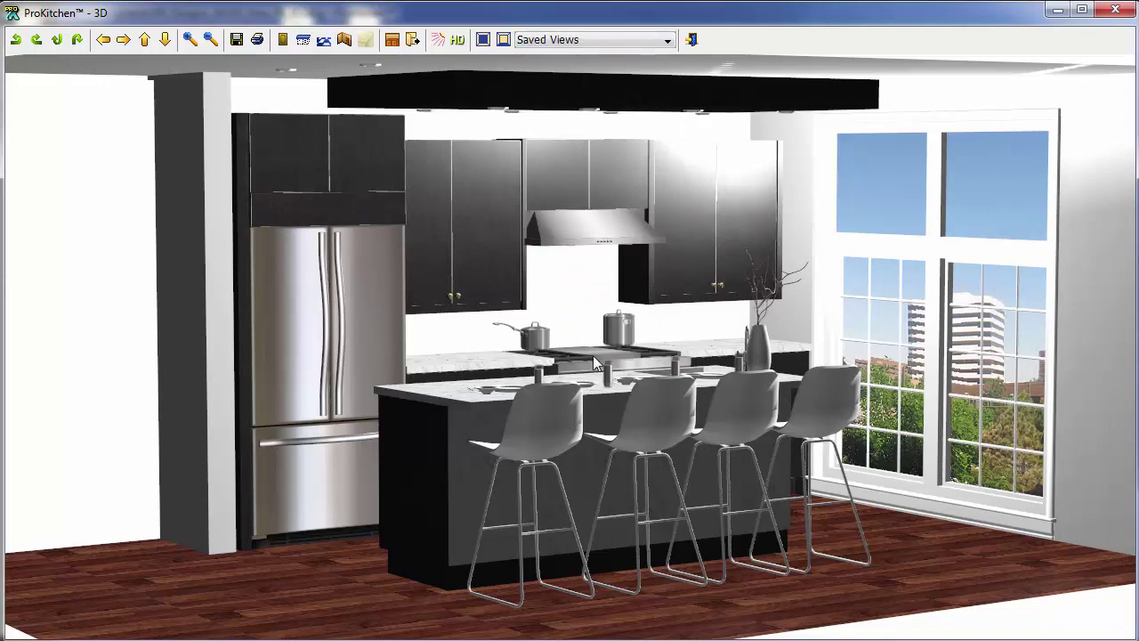
Close the 3D window, save the design, and reopen the 3D view
{"action": "left_click", "coordinate": [1115, 11]}
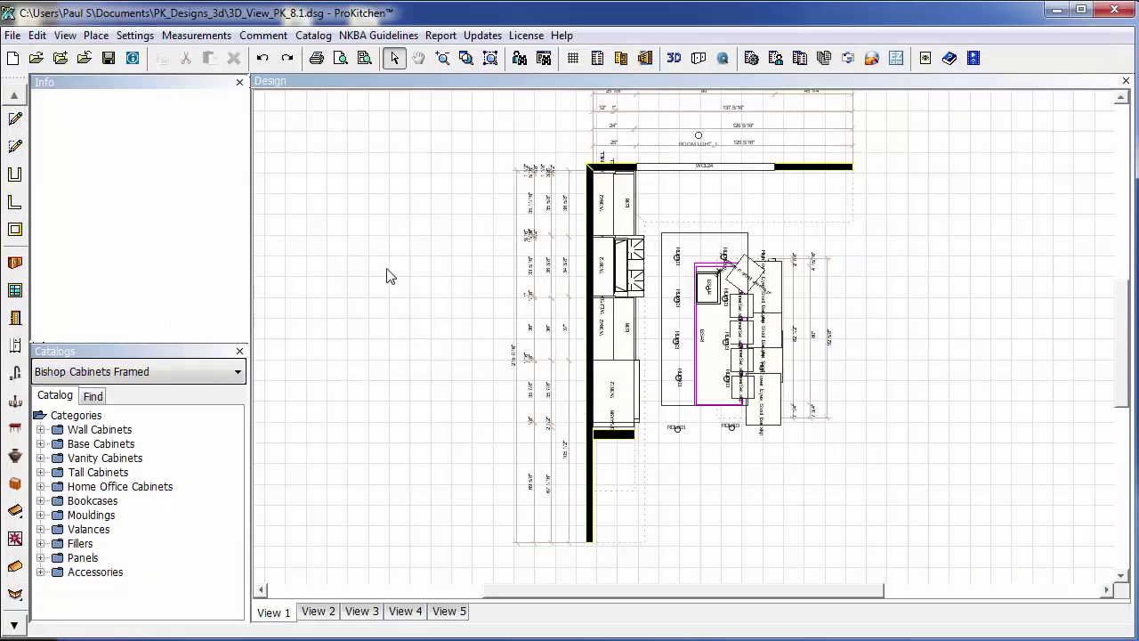
{"action": "left_click", "coordinate": [107, 60]}
{"action": "left_click", "coordinate": [671, 62]}
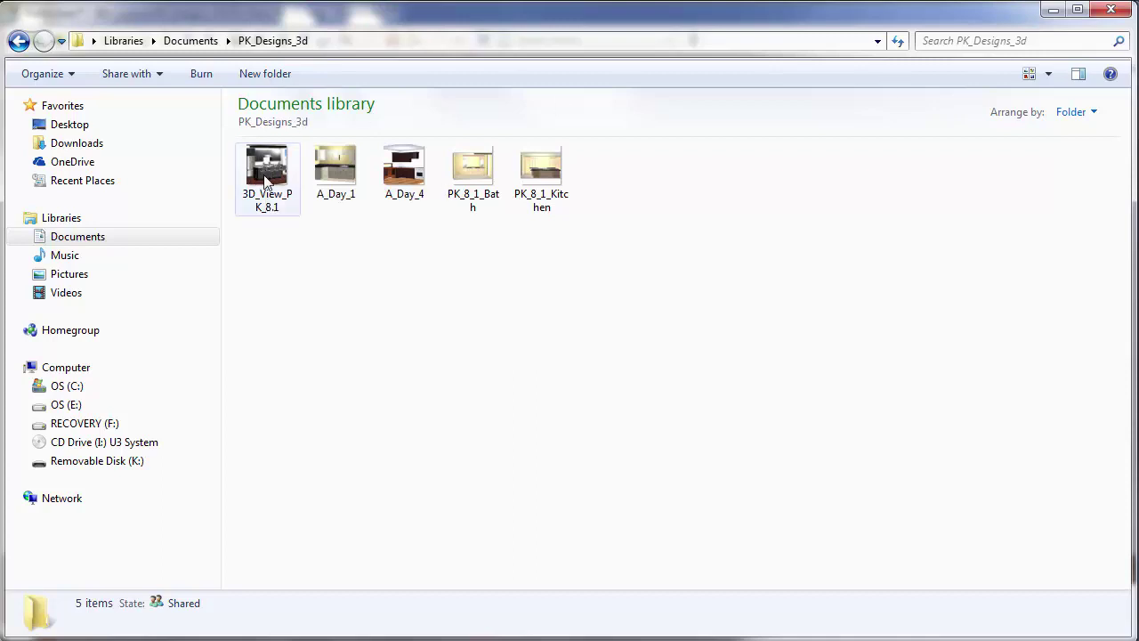
Switch the PK_Designs_3d folder view to List, then Small Icons
{"action": "mouse_move", "coordinate": [263, 196]}
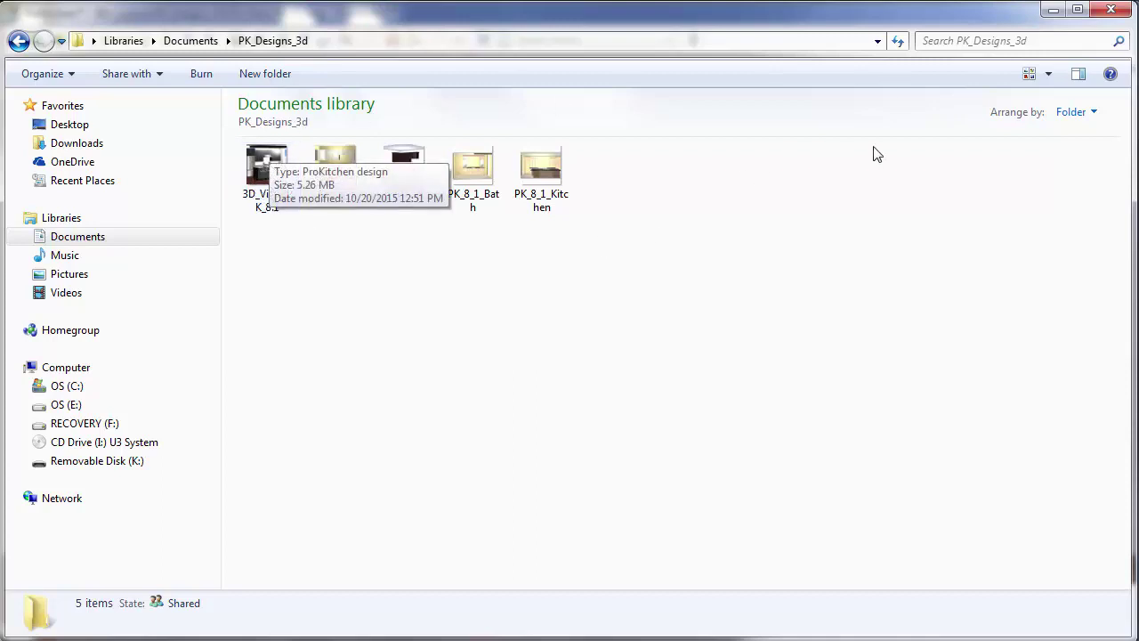
{"action": "left_click", "coordinate": [1049, 74]}
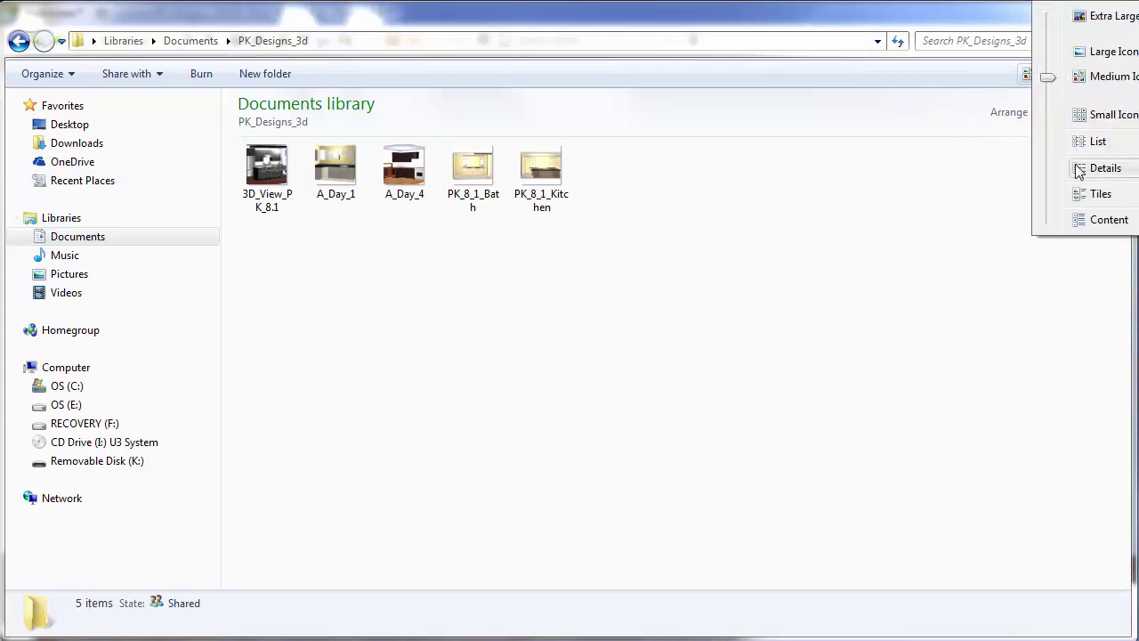
{"action": "left_click", "coordinate": [1097, 141]}
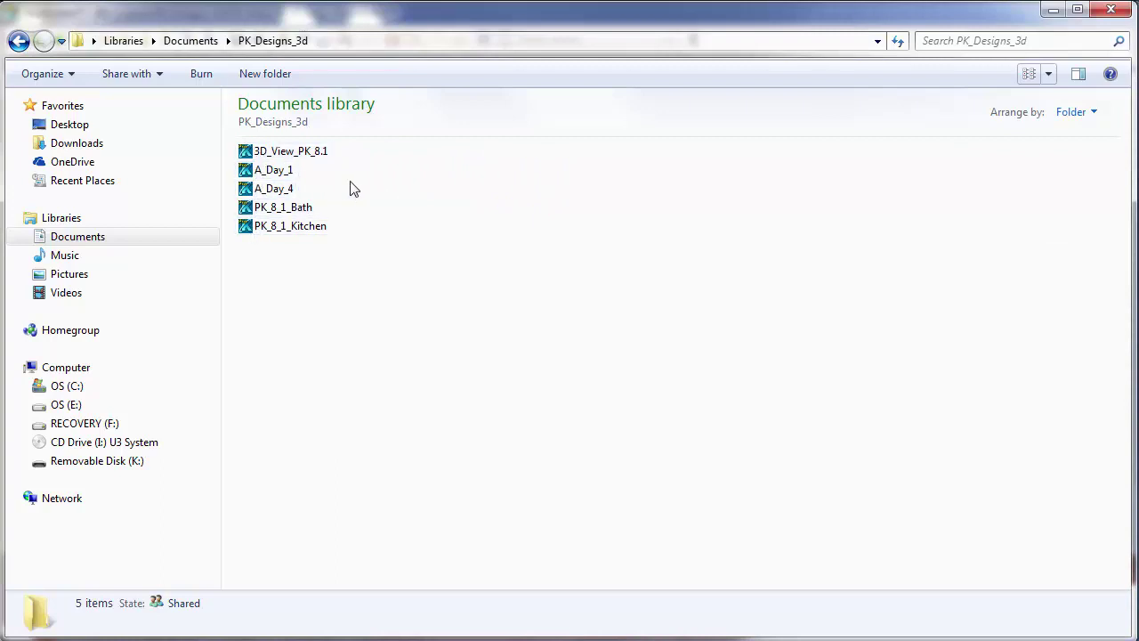
{"action": "left_click", "coordinate": [1049, 76]}
{"action": "left_click", "coordinate": [1096, 116]}
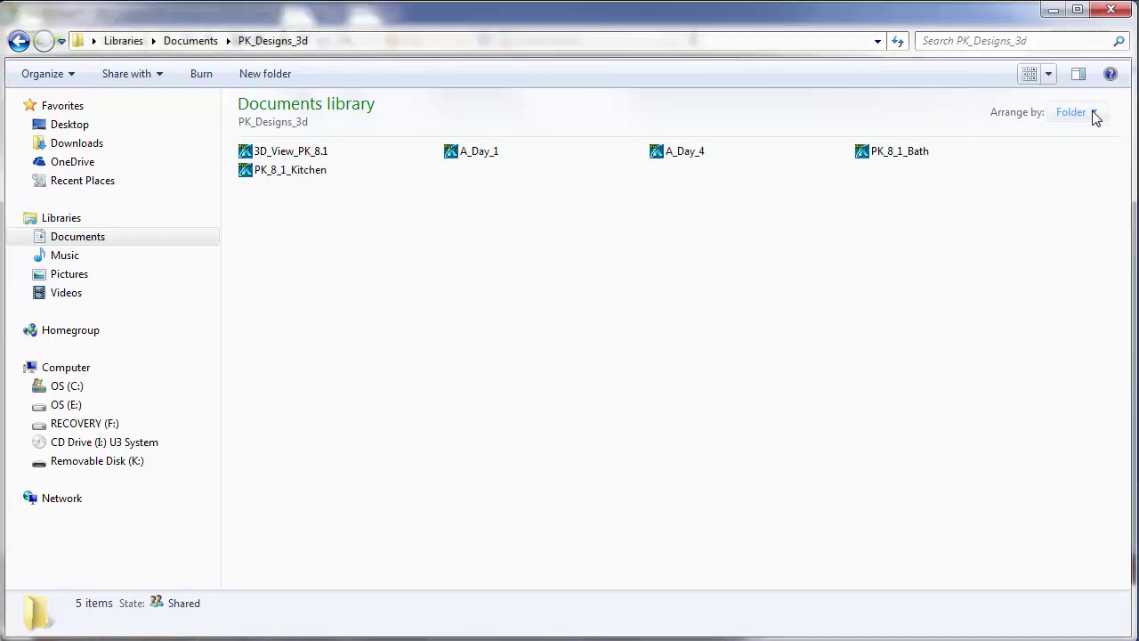
Step through Medium, Large and Extra Large Icons to show the 3D_View_PK_8.1 thumbnail
{"action": "left_click", "coordinate": [1049, 74]}
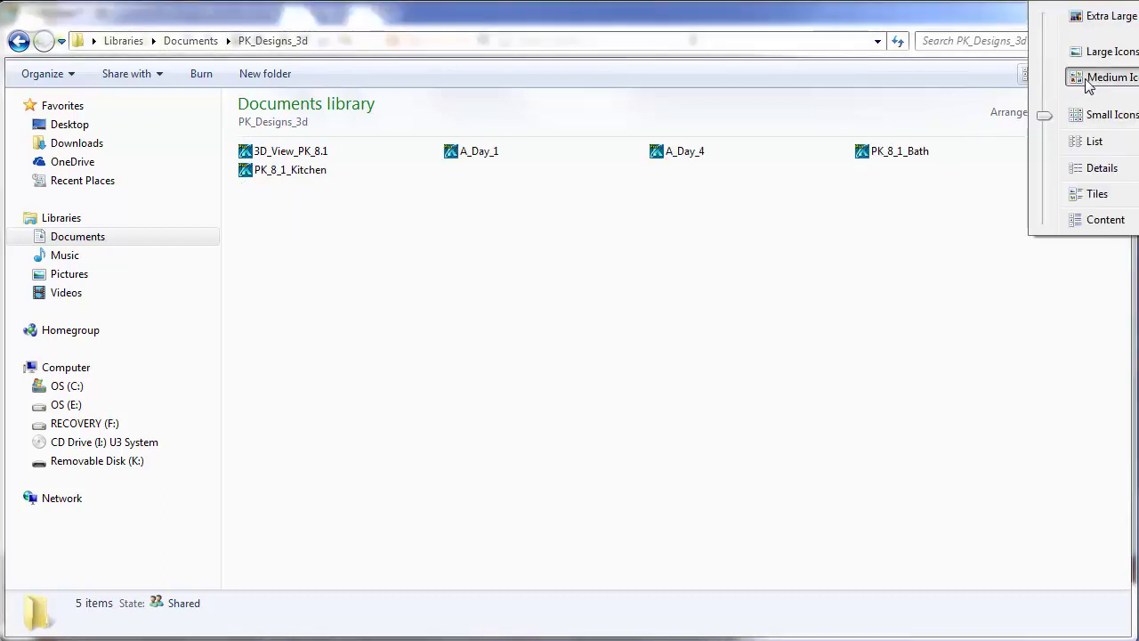
{"action": "left_click", "coordinate": [1085, 78]}
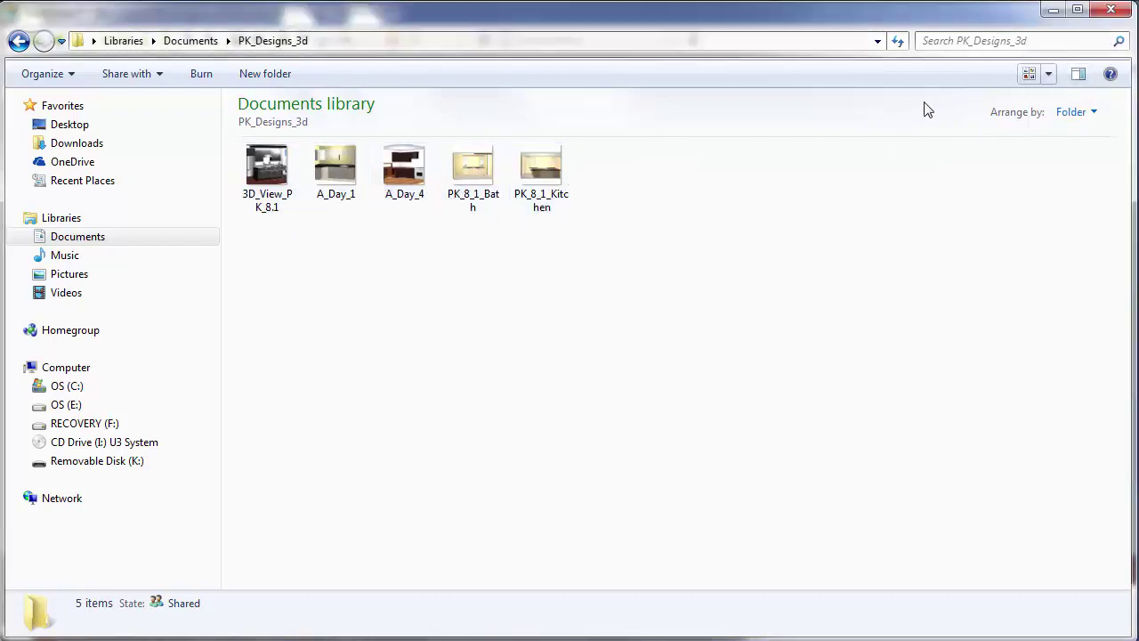
{"action": "left_click", "coordinate": [1048, 76]}
{"action": "left_click", "coordinate": [1099, 50]}
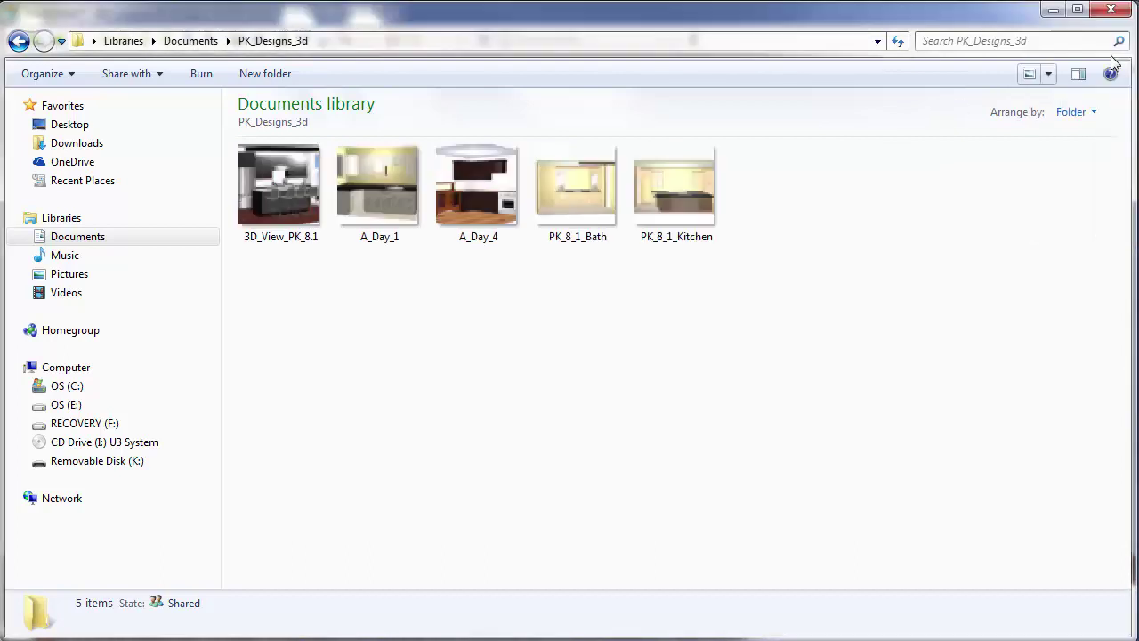
{"action": "left_click", "coordinate": [1048, 75]}
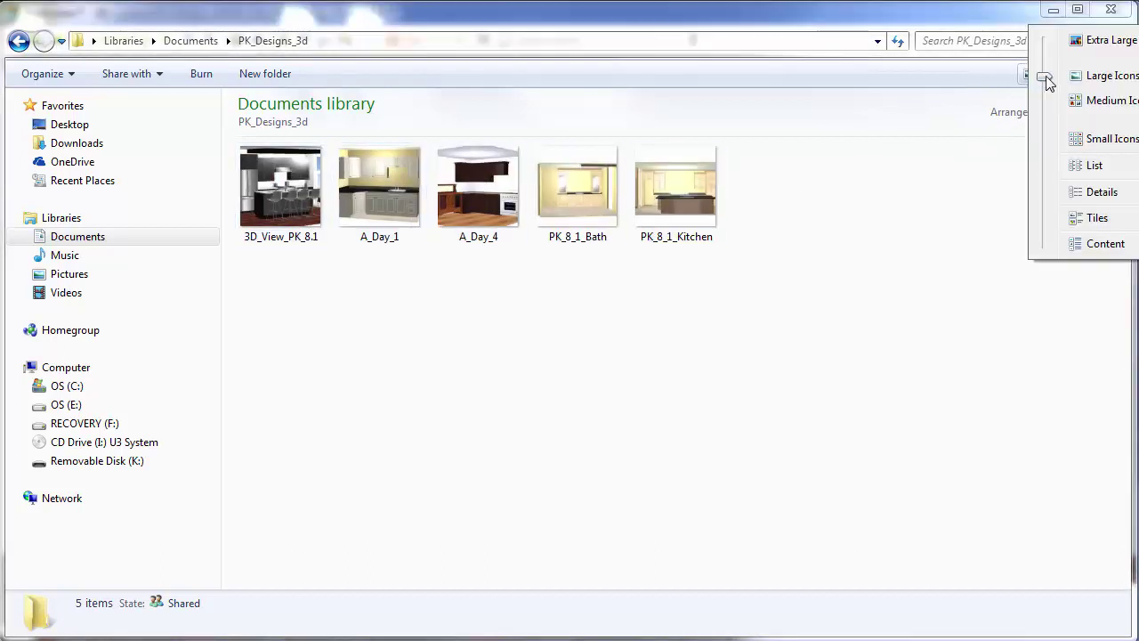
{"action": "left_click", "coordinate": [1104, 45]}
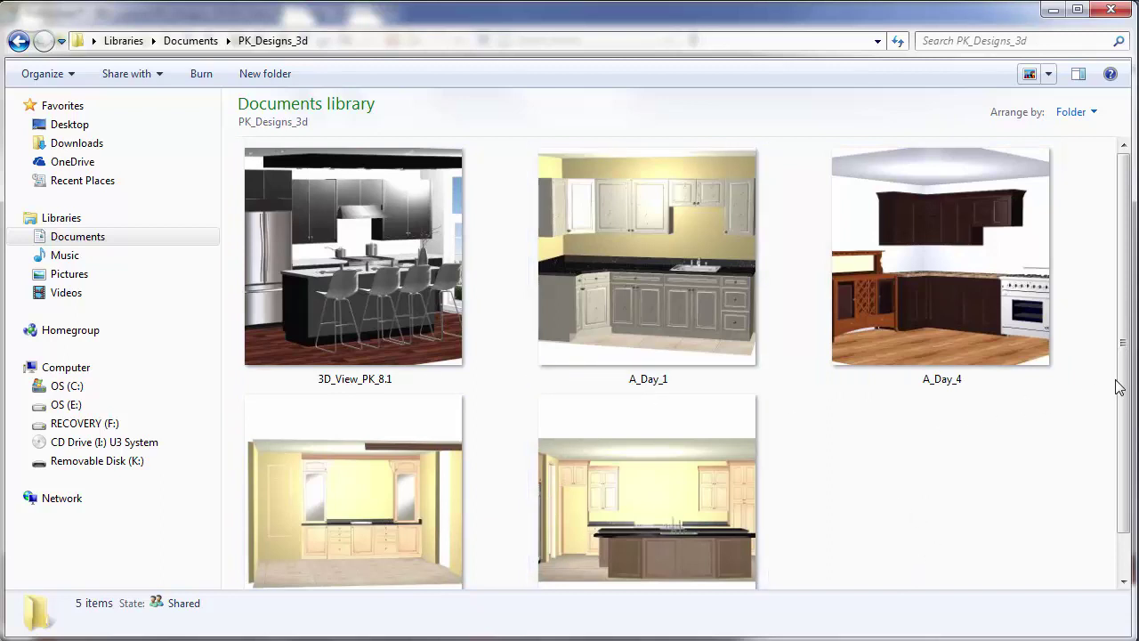
{"action": "scroll", "coordinate": [1126, 460], "scroll_direction": "down", "scroll_amount": 2}
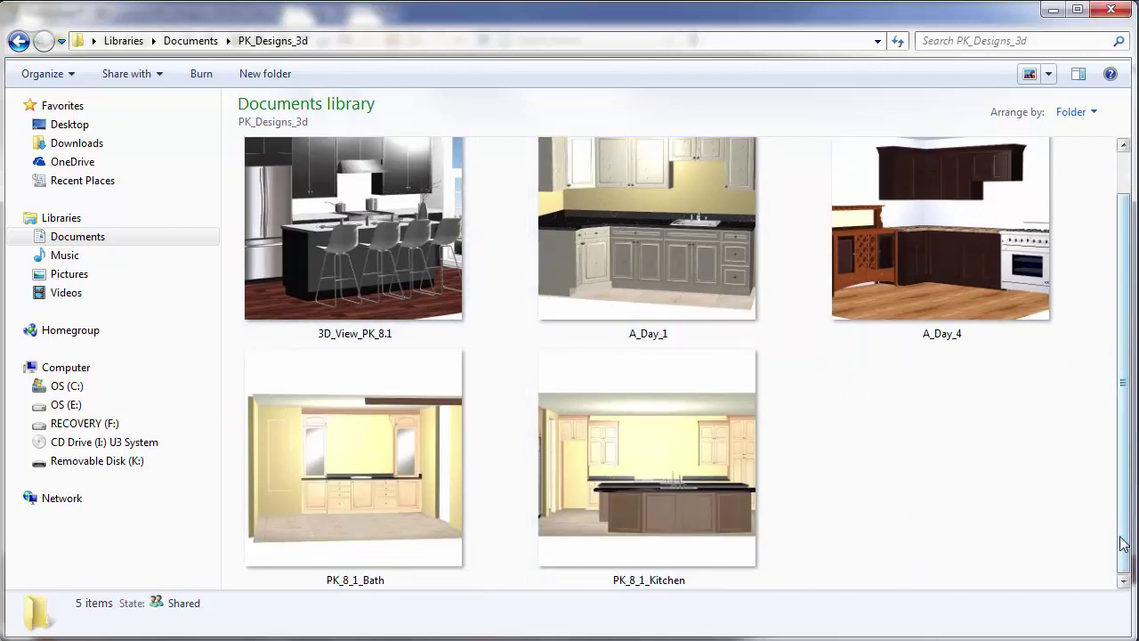
{"action": "scroll", "coordinate": [1130, 454], "scroll_direction": "up", "scroll_amount": 2}
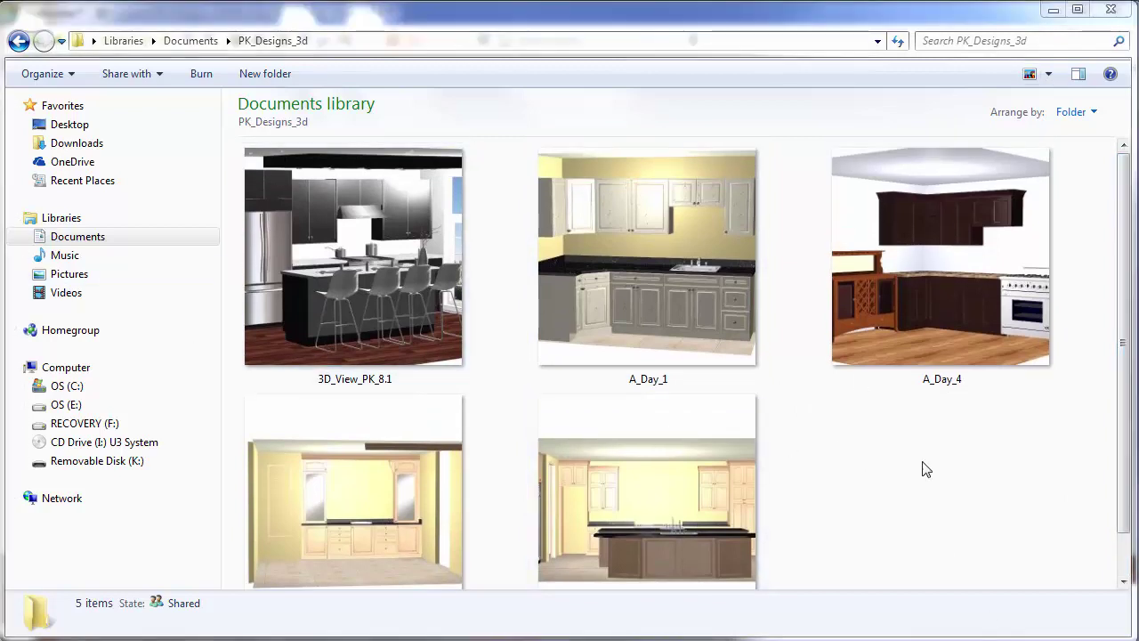
Close the file browser, try the top-down view, then restore saved view 1
{"action": "left_click", "coordinate": [1112, 10]}
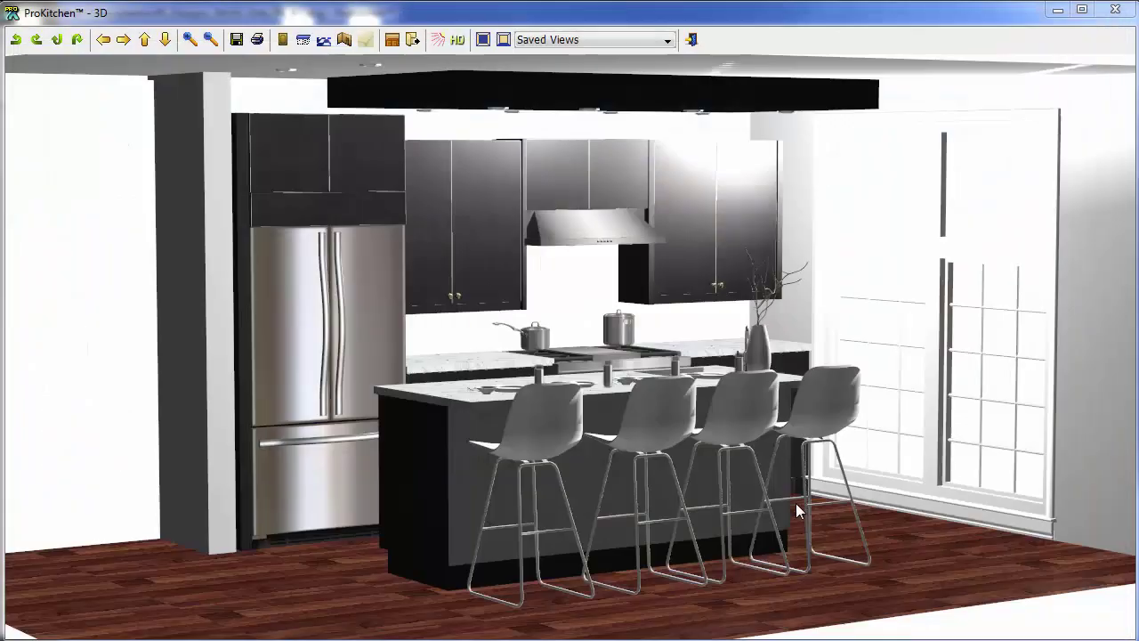
{"action": "left_click", "coordinate": [483, 41]}
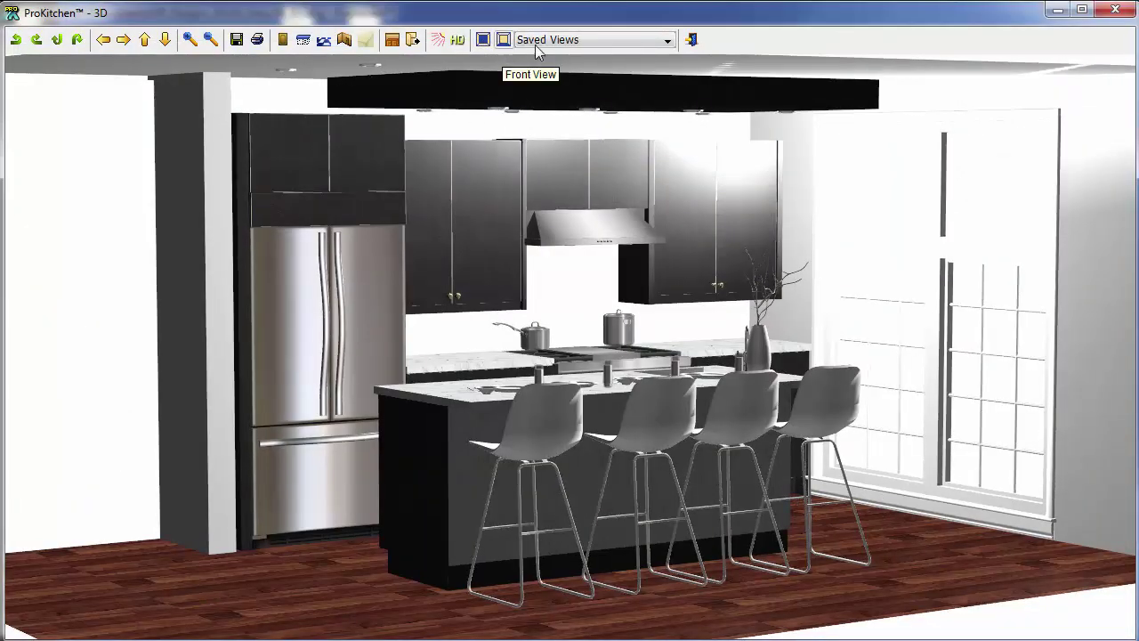
{"action": "left_click", "coordinate": [545, 42]}
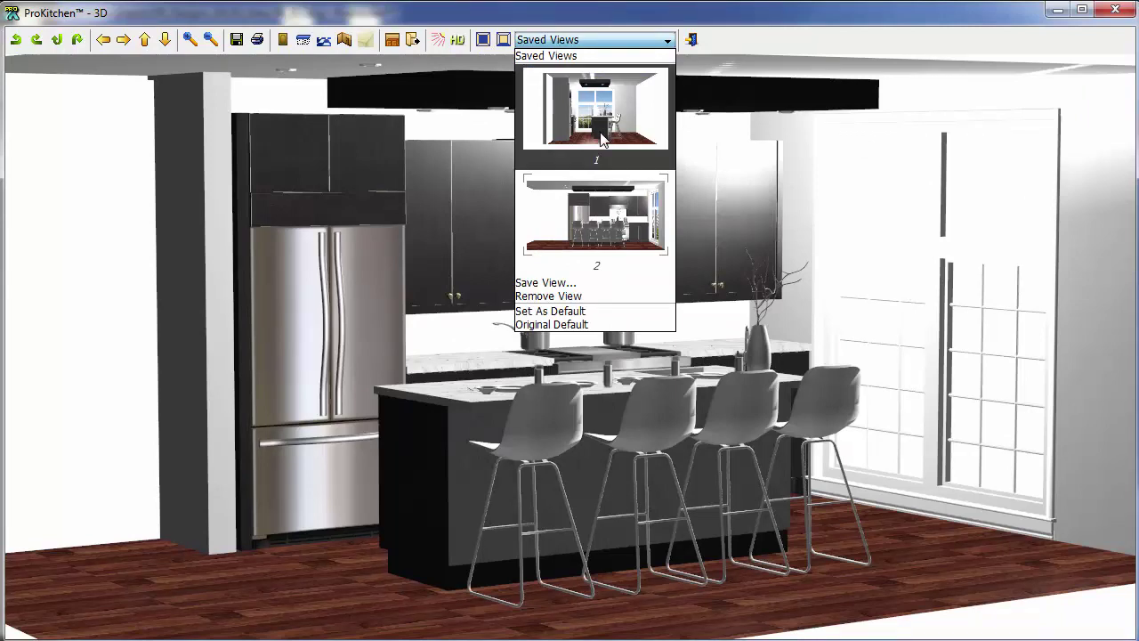
{"action": "left_click", "coordinate": [600, 133]}
Restore saved view 2, return to Original Default, shift it left, and minimize the 3D window
{"action": "left_click", "coordinate": [584, 40]}
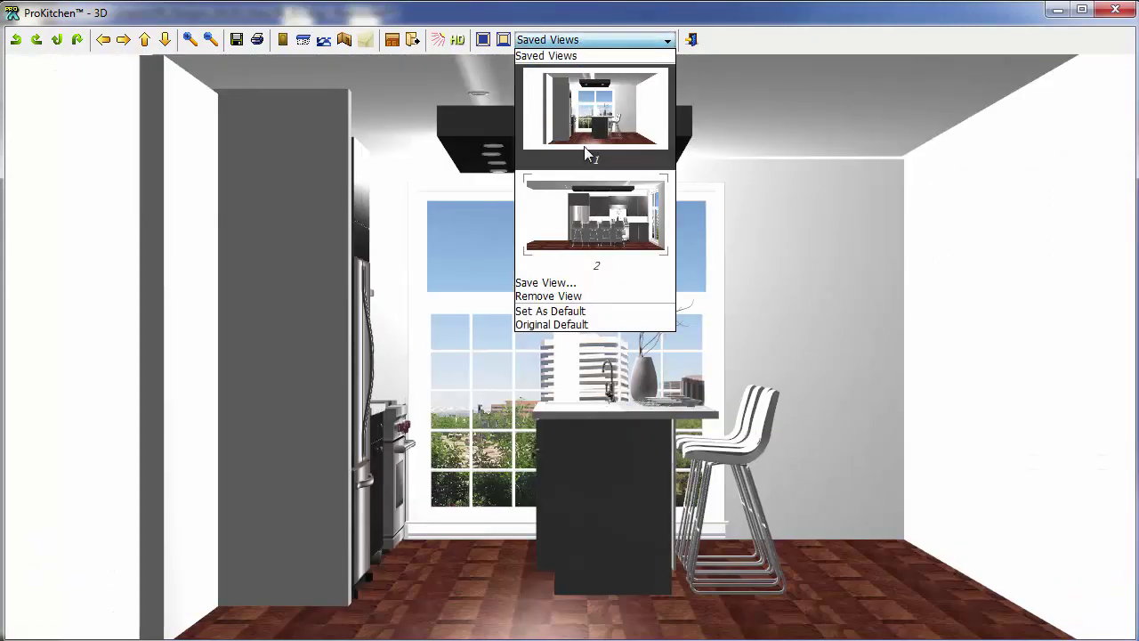
{"action": "left_click", "coordinate": [590, 195]}
{"action": "left_click", "coordinate": [578, 44]}
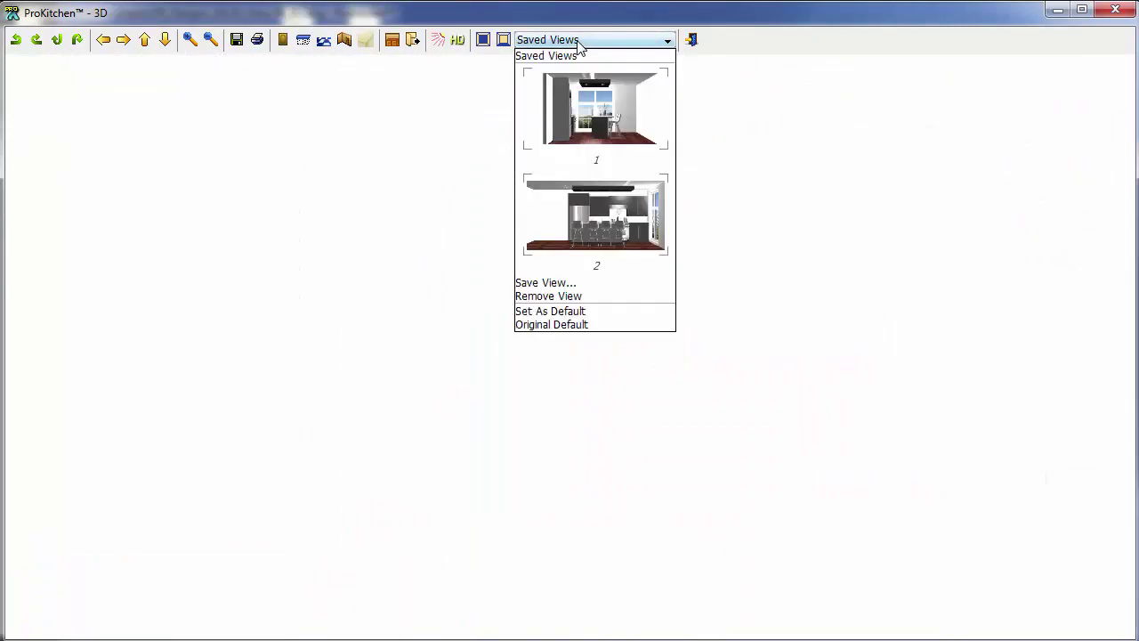
{"action": "left_click", "coordinate": [559, 324]}
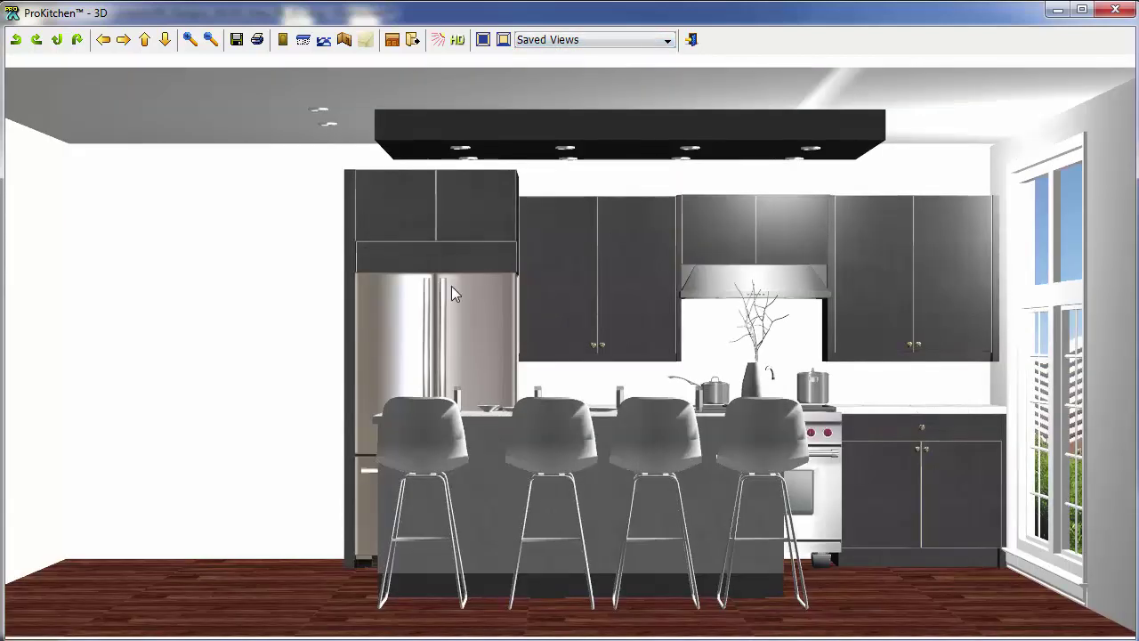
{"action": "left_click_drag", "start_coordinate": [499, 140], "coordinate": [434, 319]}
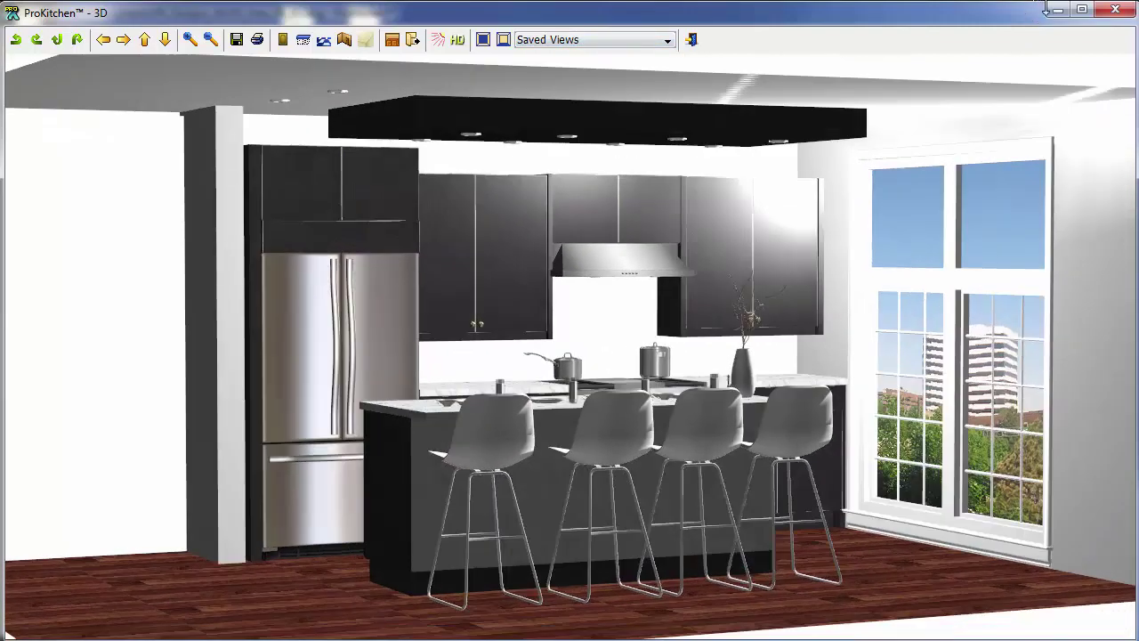
{"action": "left_click", "coordinate": [1055, 11]}
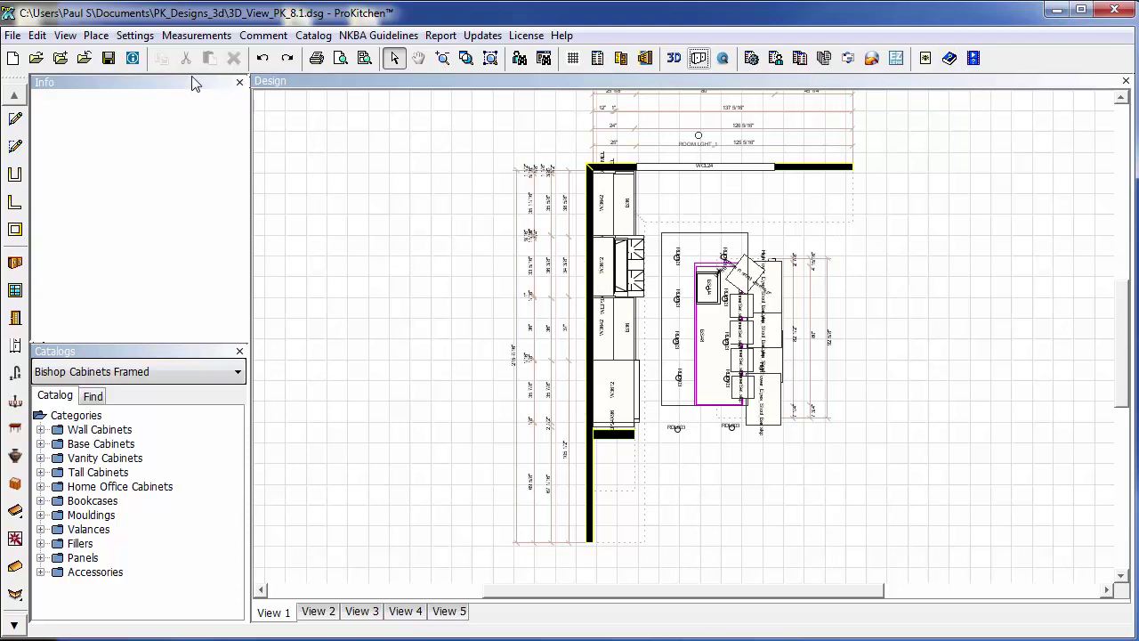
Save 3D_View_PK_8.1.dsg with the new default 3D view
{"action": "left_click", "coordinate": [108, 57]}
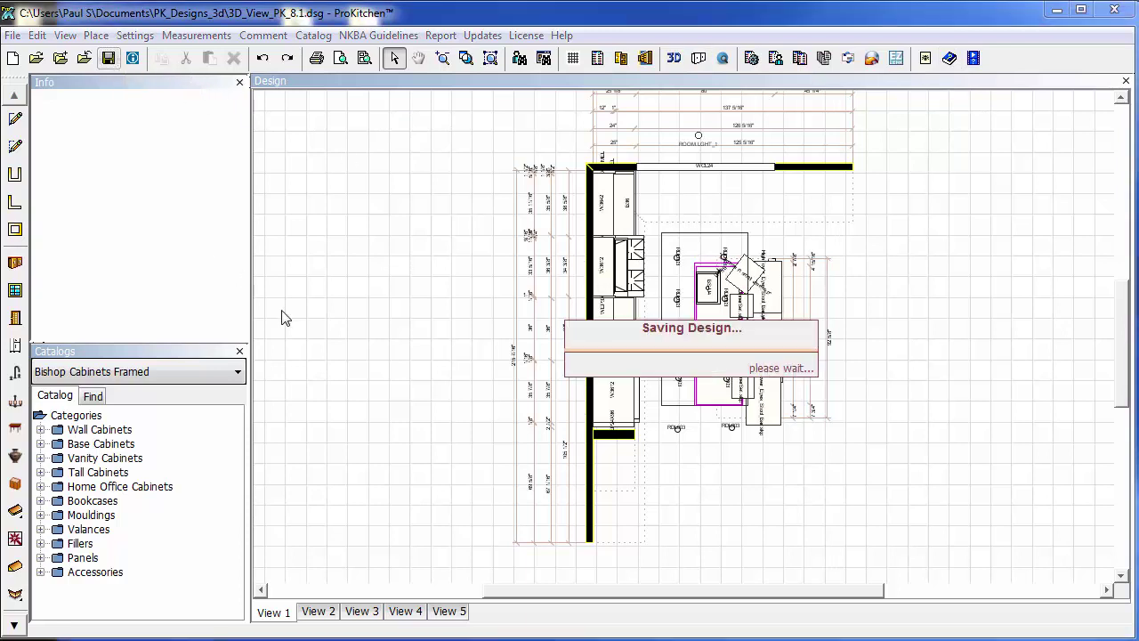